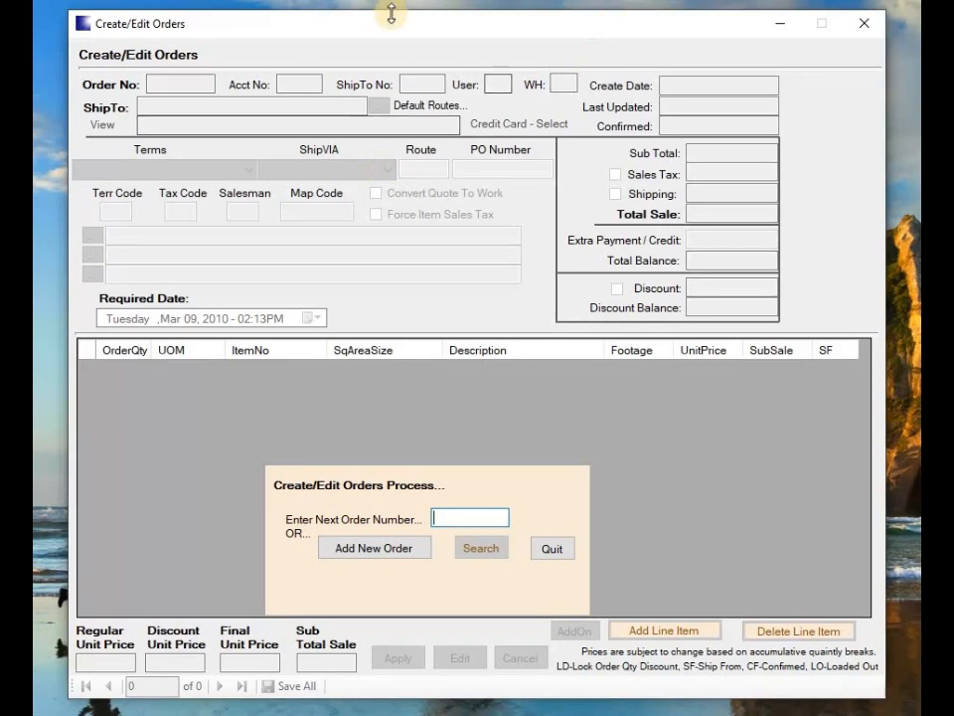
left_click(376, 550)
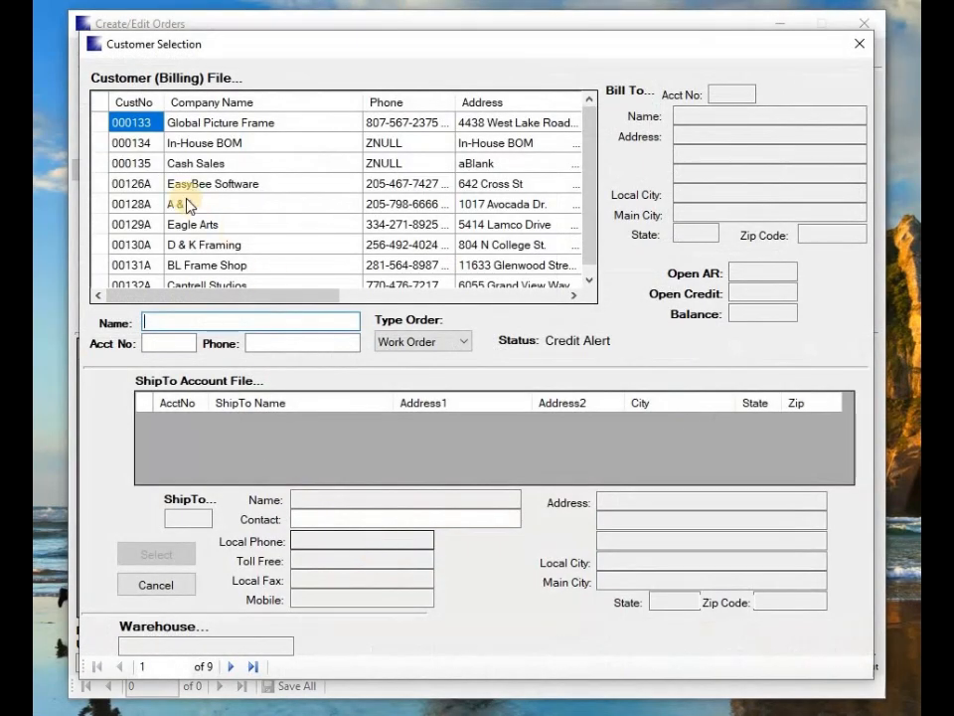
left_click(103, 225)
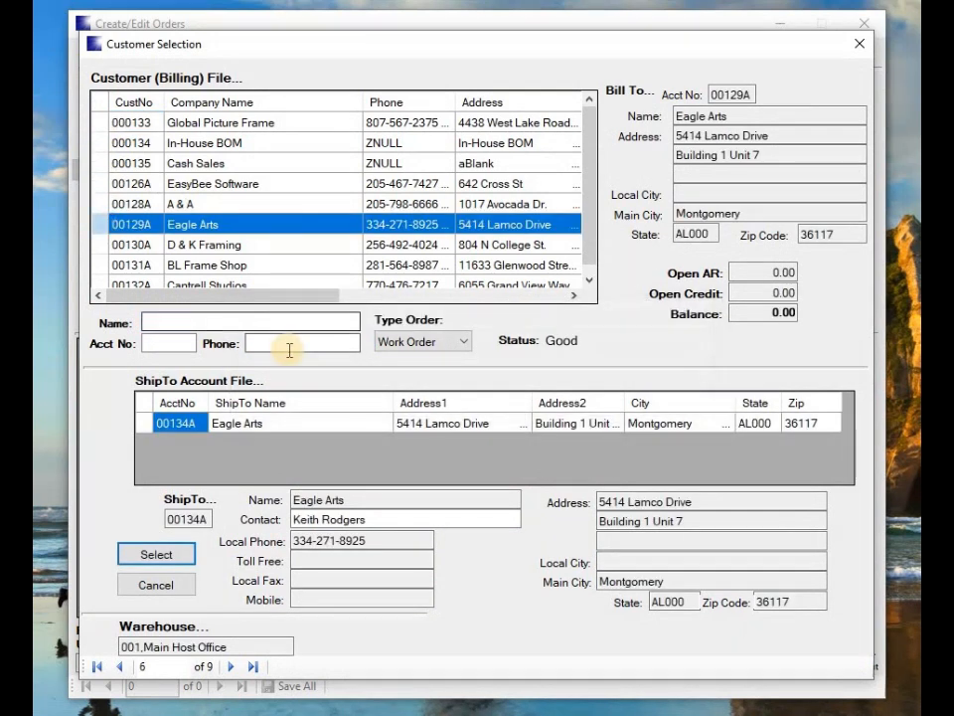
left_click(159, 557)
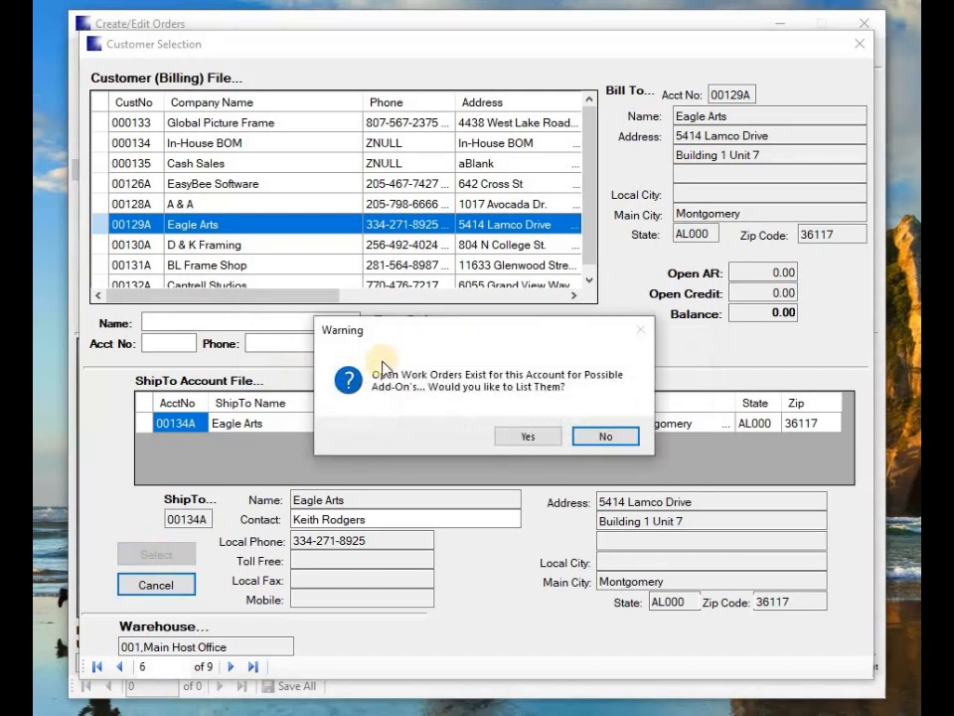
left_click(608, 436)
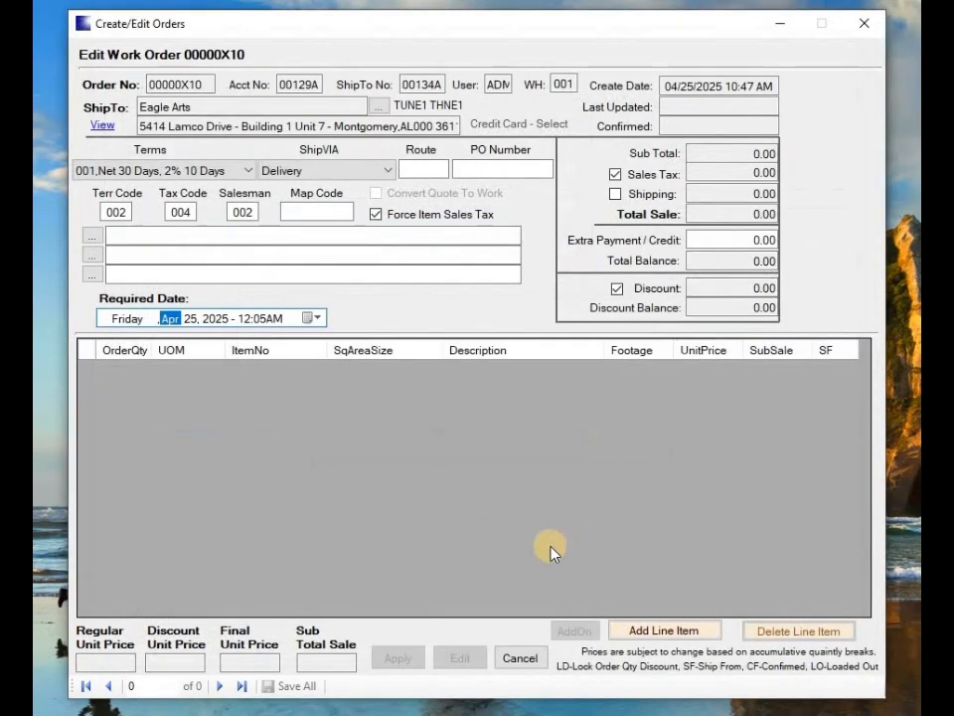
left_click(521, 660)
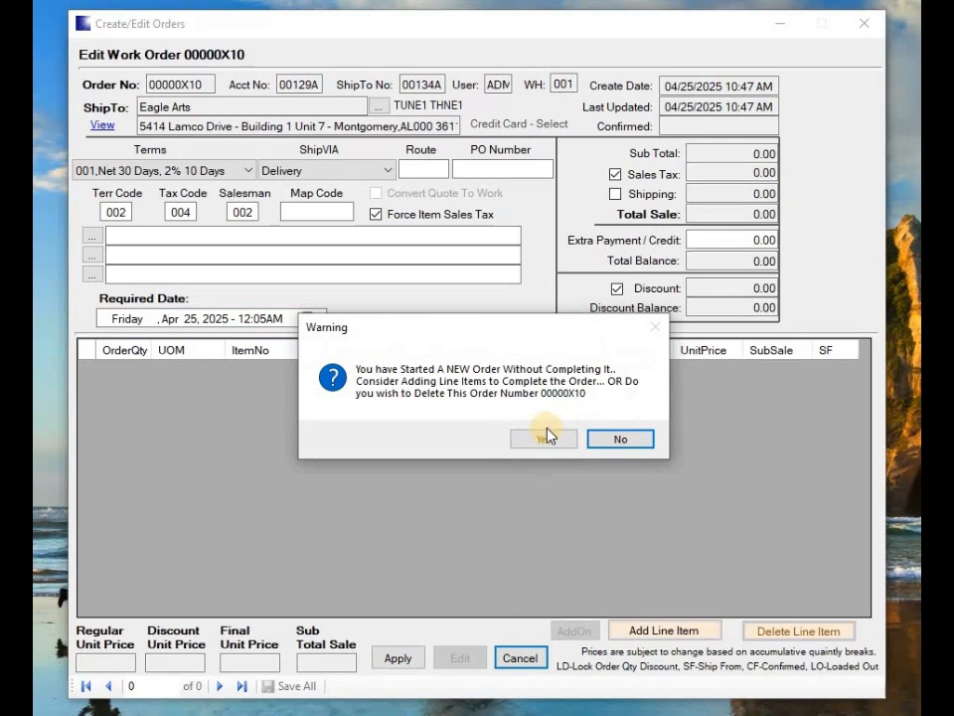
left_click(542, 439)
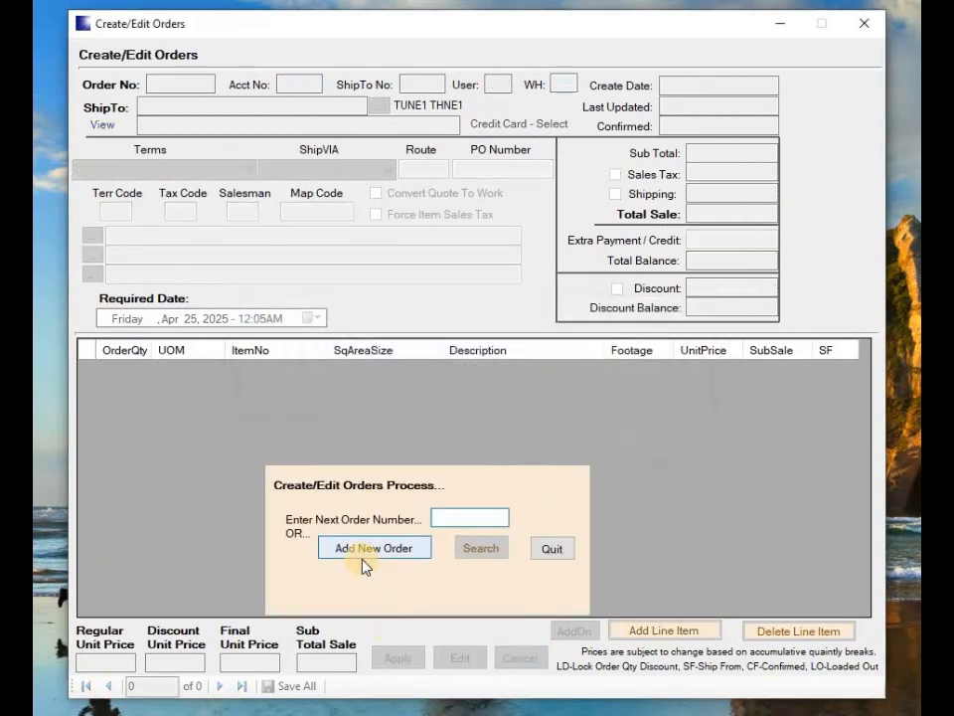
Start a new order for the customer Eagle Arts with the order type Return
left_click(364, 550)
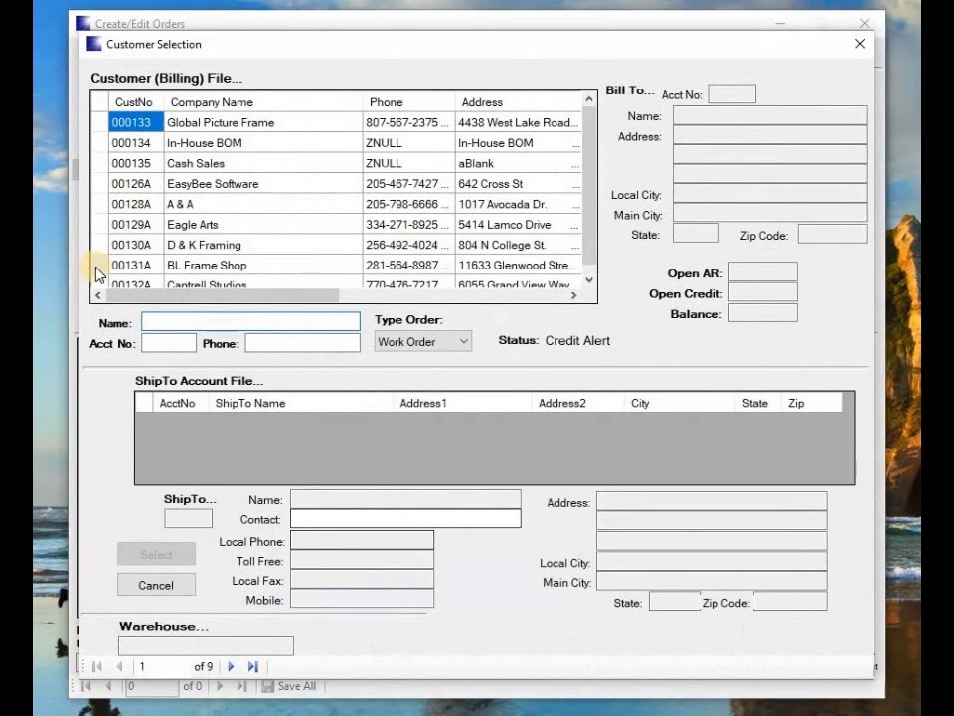
left_click(100, 224)
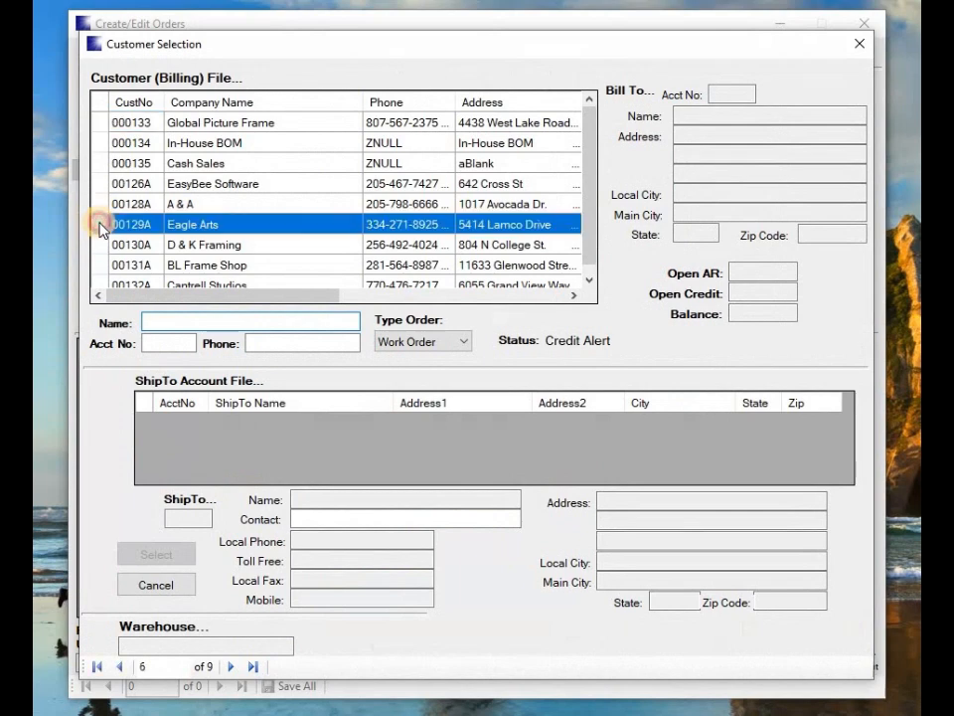
left_click(466, 348)
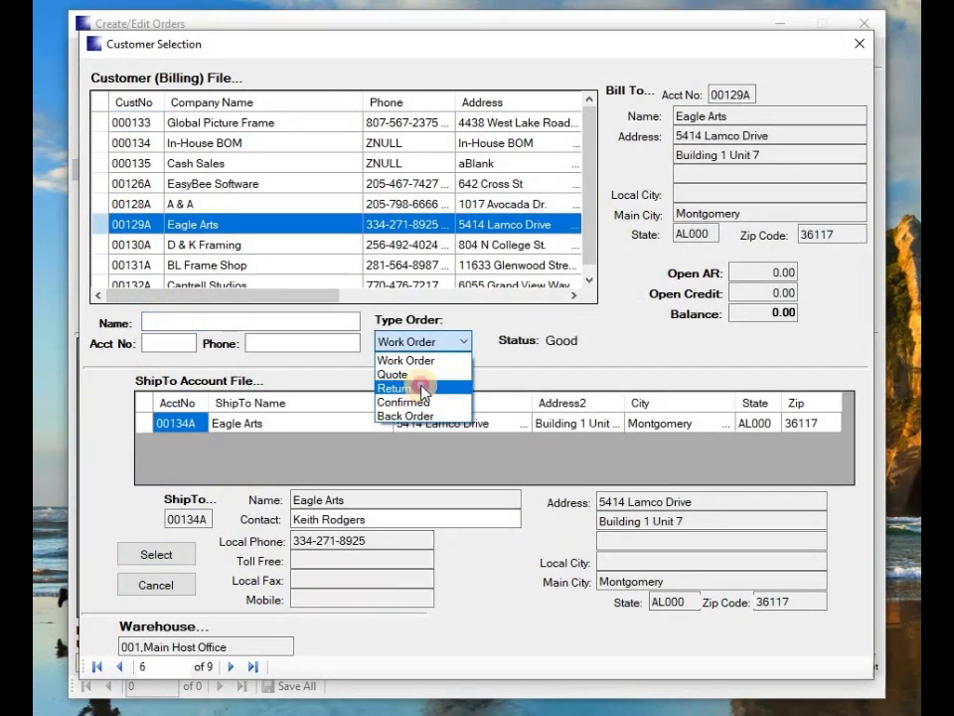
left_click(422, 388)
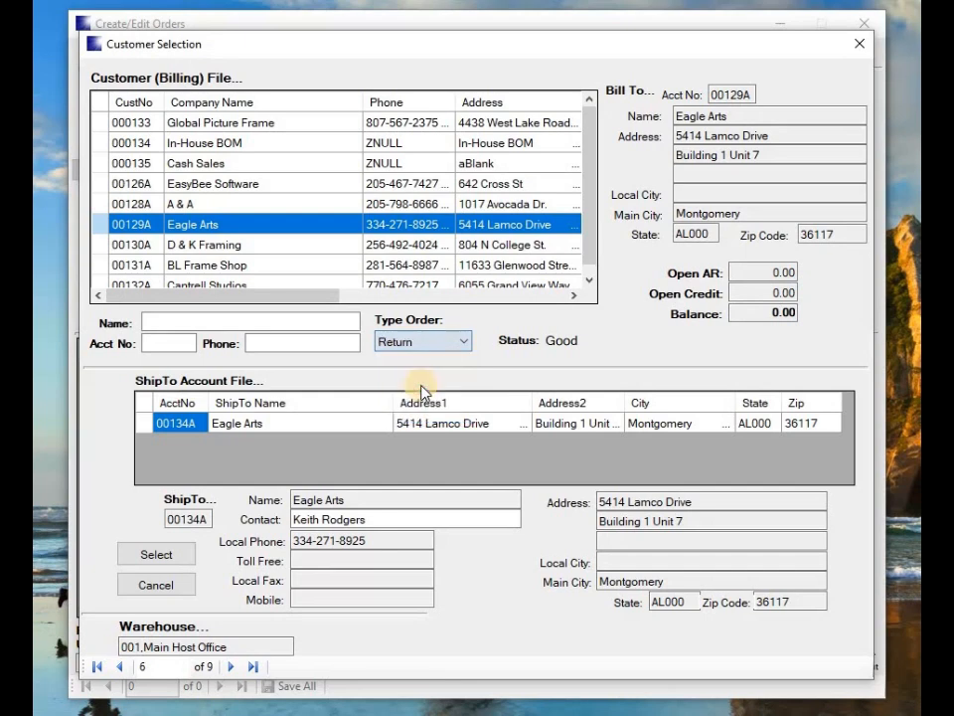
left_click(154, 557)
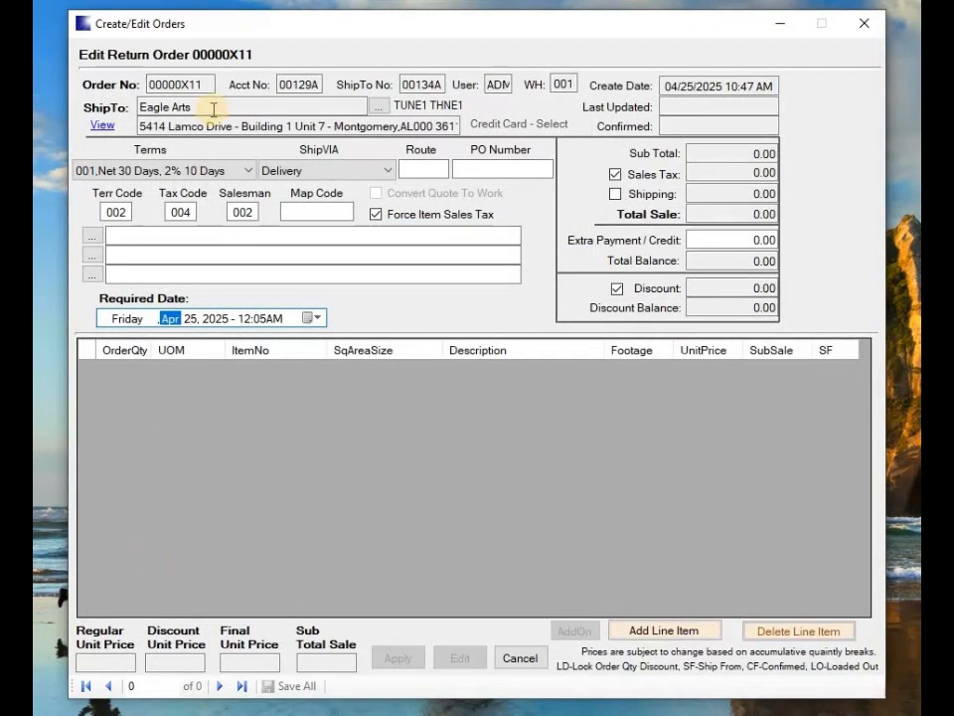
Choose inventory item MS-14-212, 12 x 2 Hex Metal Screws Blue, for a new line item on the return order
left_click(658, 633)
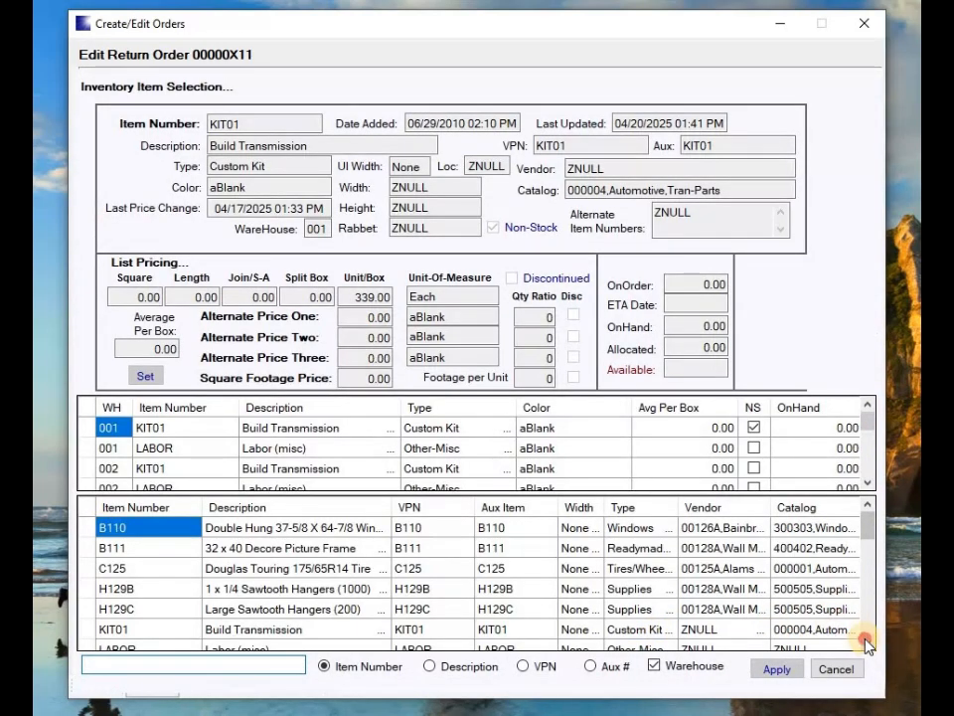
scroll(868, 644, "down", 7)
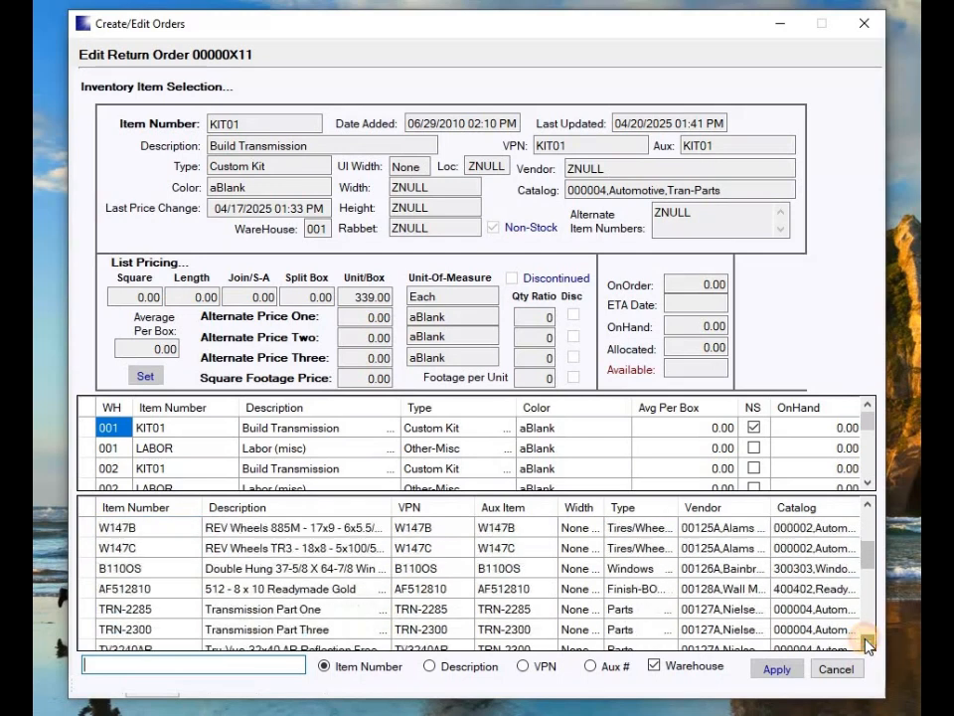
scroll(868, 644, "down", 6)
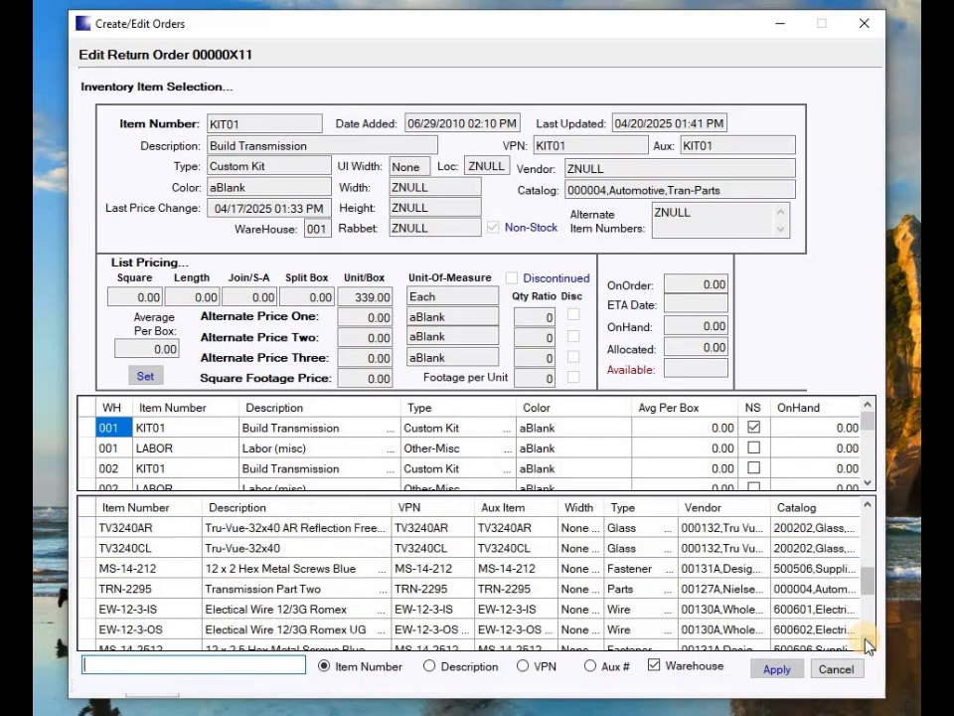
left_click(86, 573)
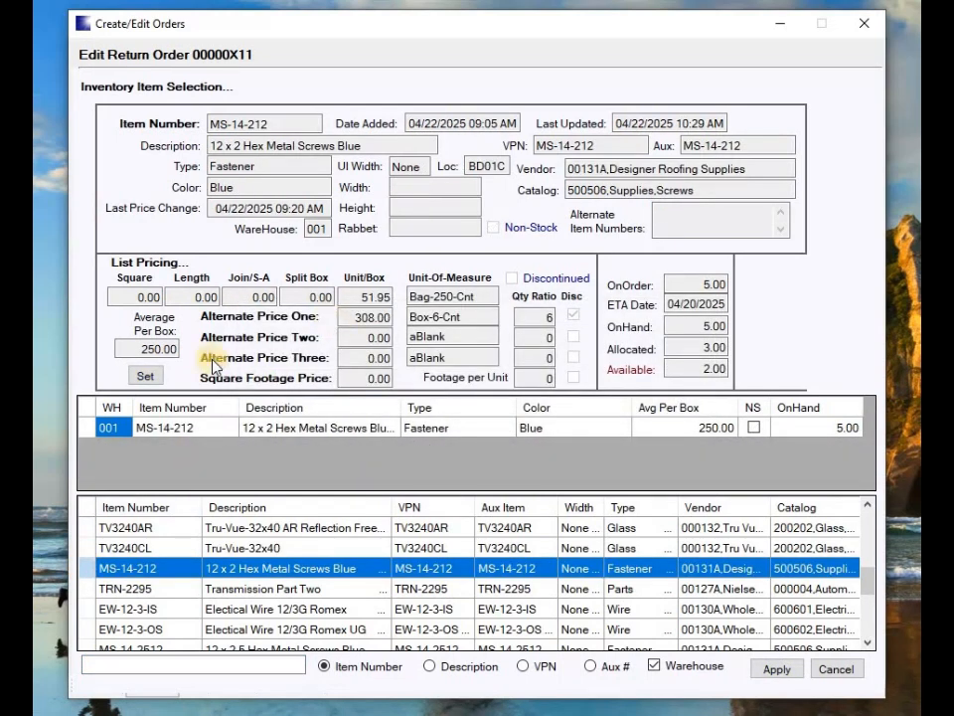
left_click(145, 377)
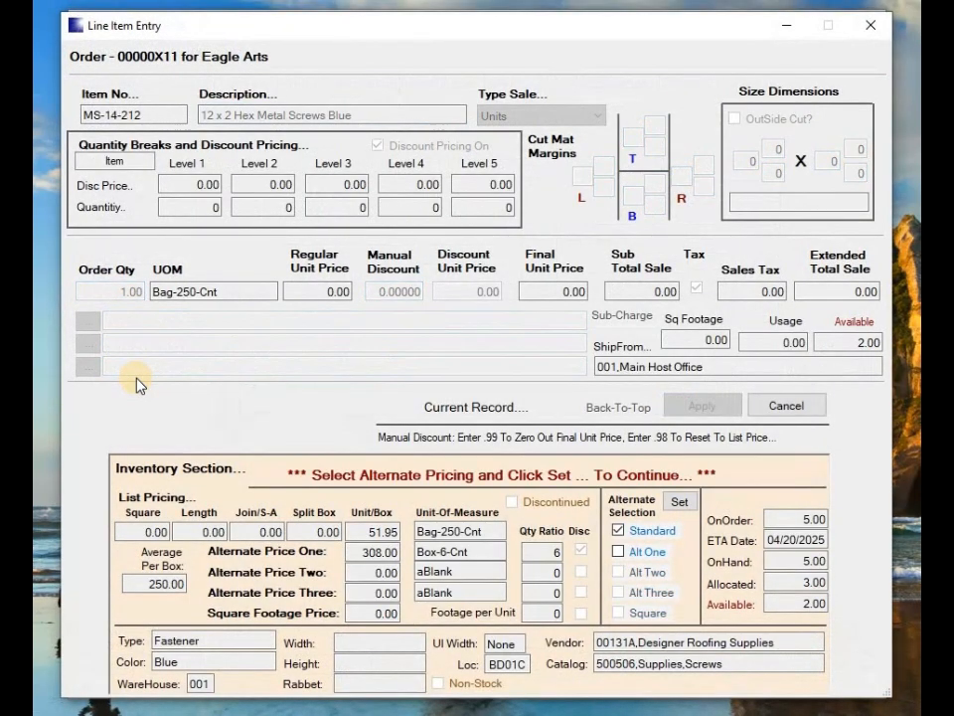
Accept Standard pricing, type of sale Units and an order quantity of 1 for the screws, and add the line to the order
left_click(682, 504)
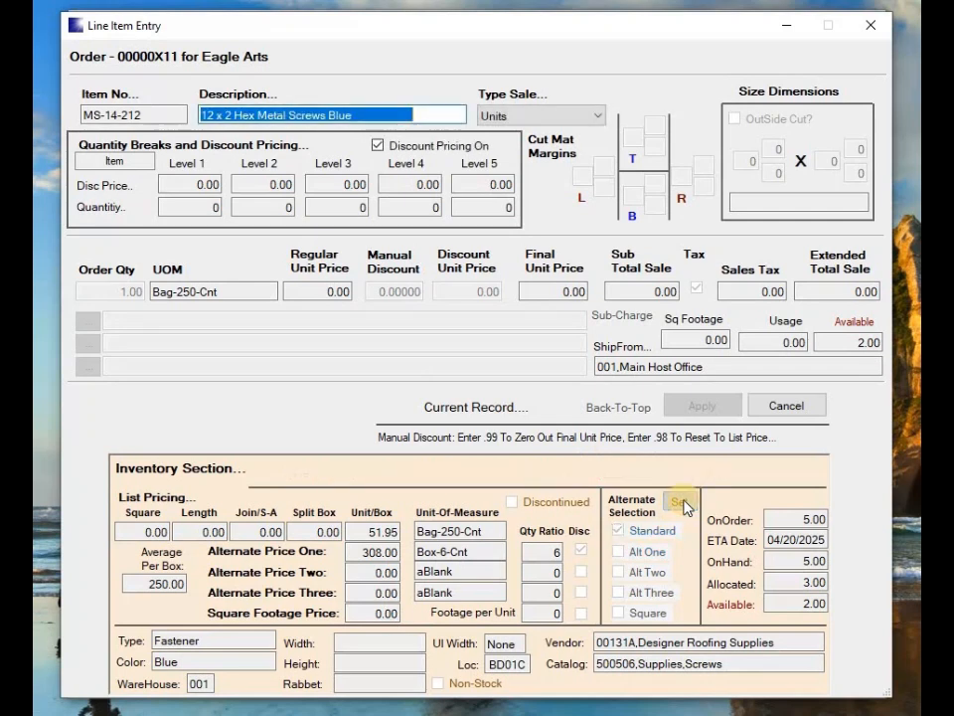
key("Tab")
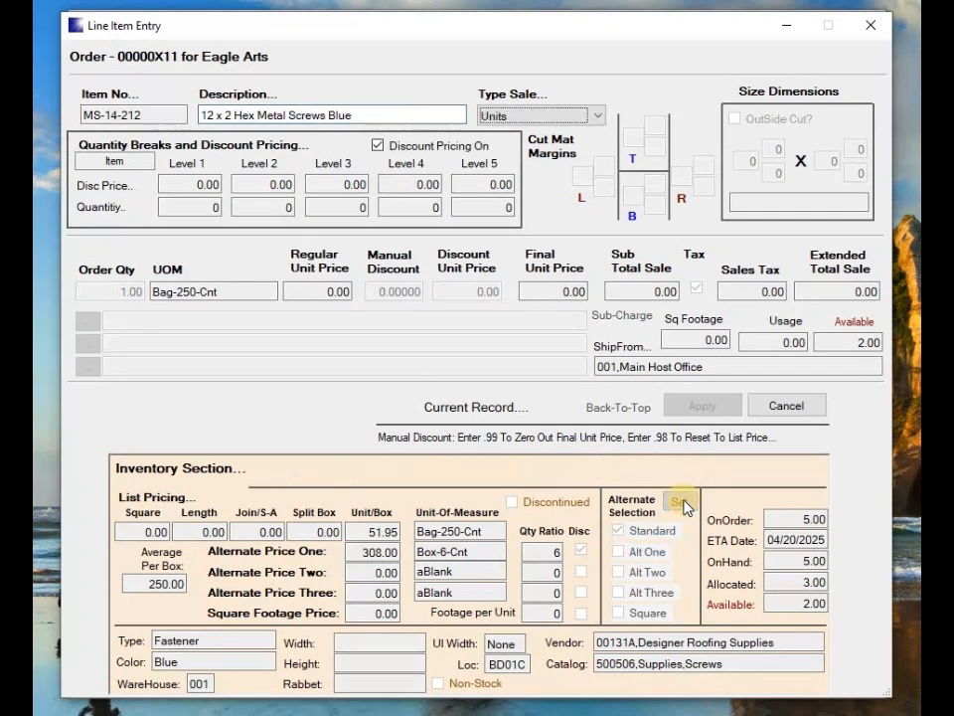
key("Tab")
key("Tab")
key("Tab")
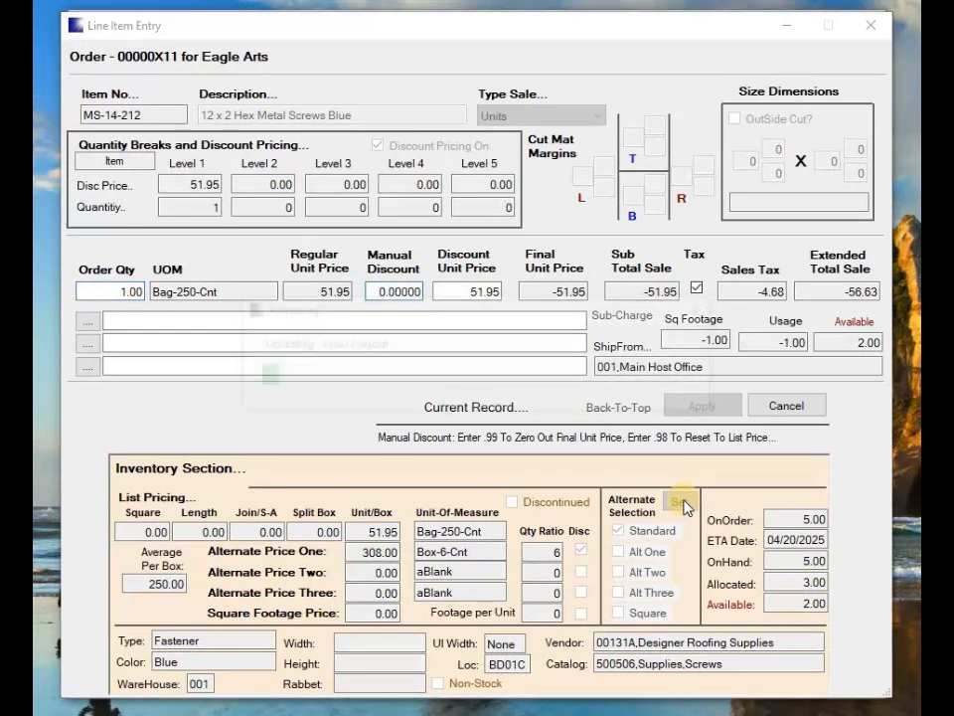
key("Tab")
key("Tab")
key("Tab")
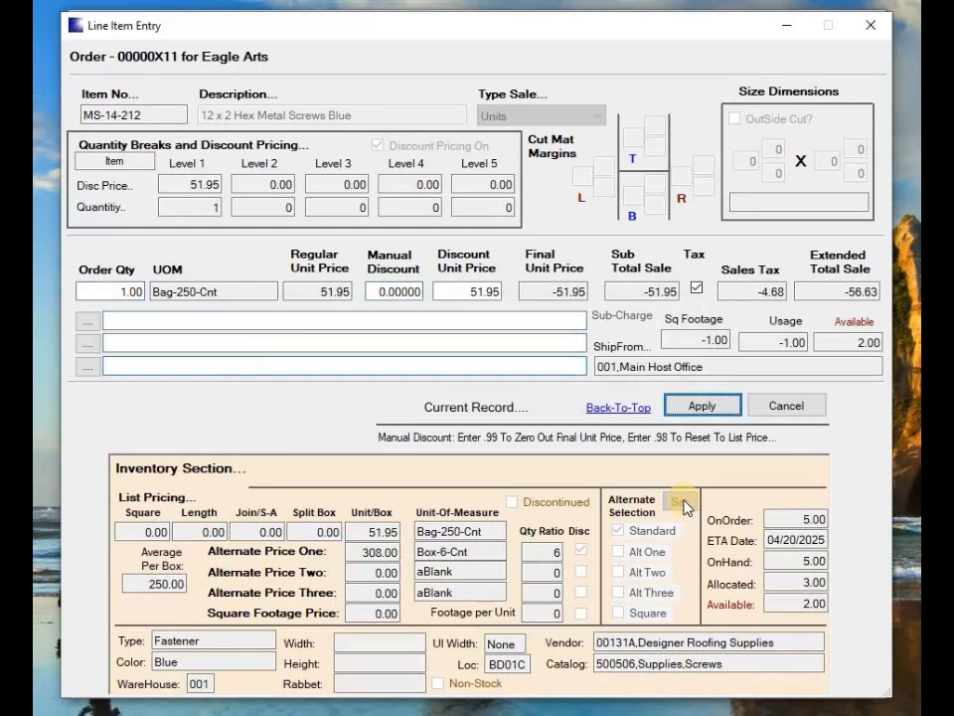
key("Return")
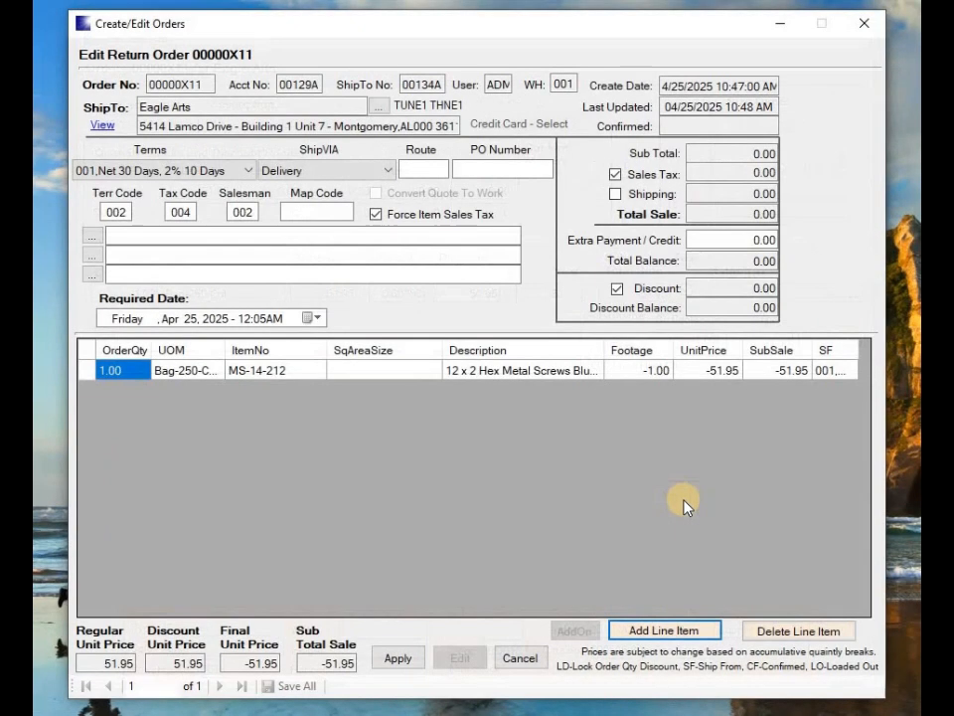
Apply the return order's changes and save them all to the live database
left_click(399, 656)
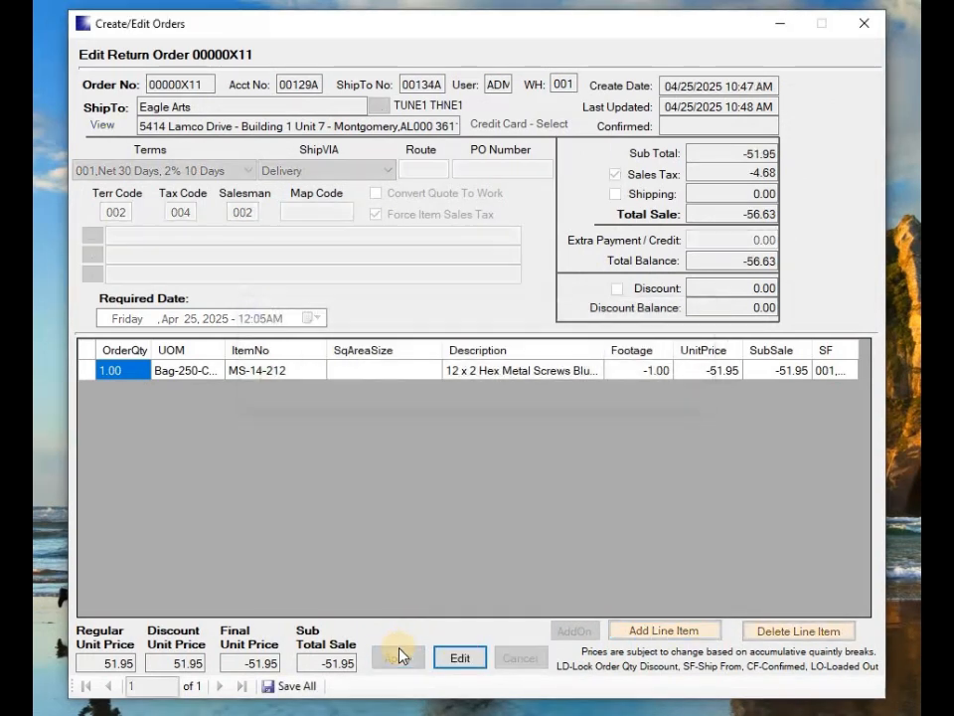
left_click(287, 685)
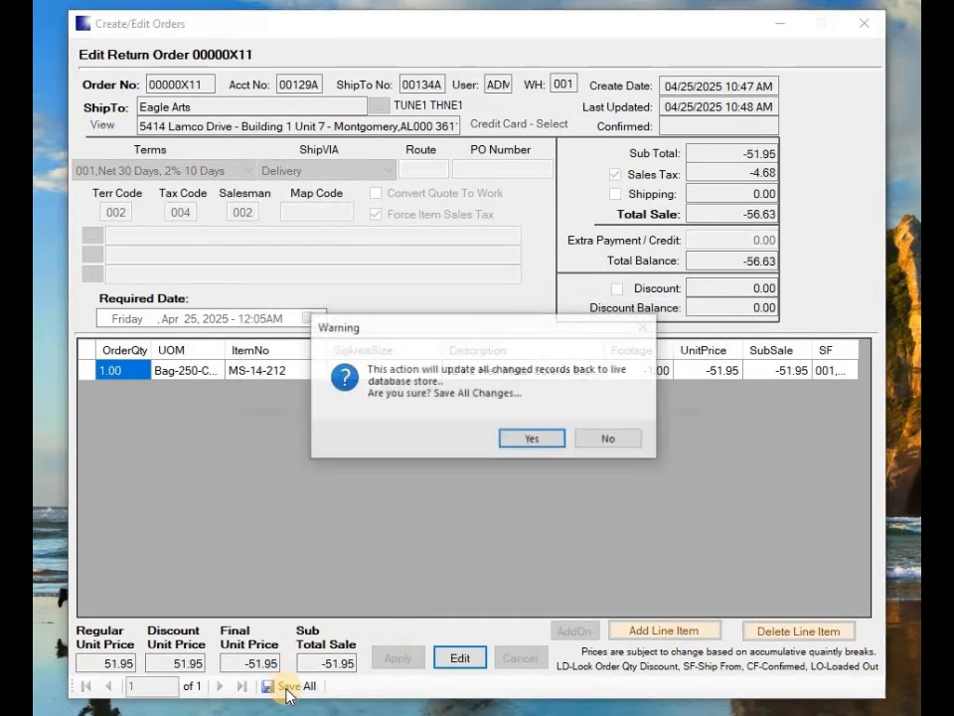
left_click(533, 439)
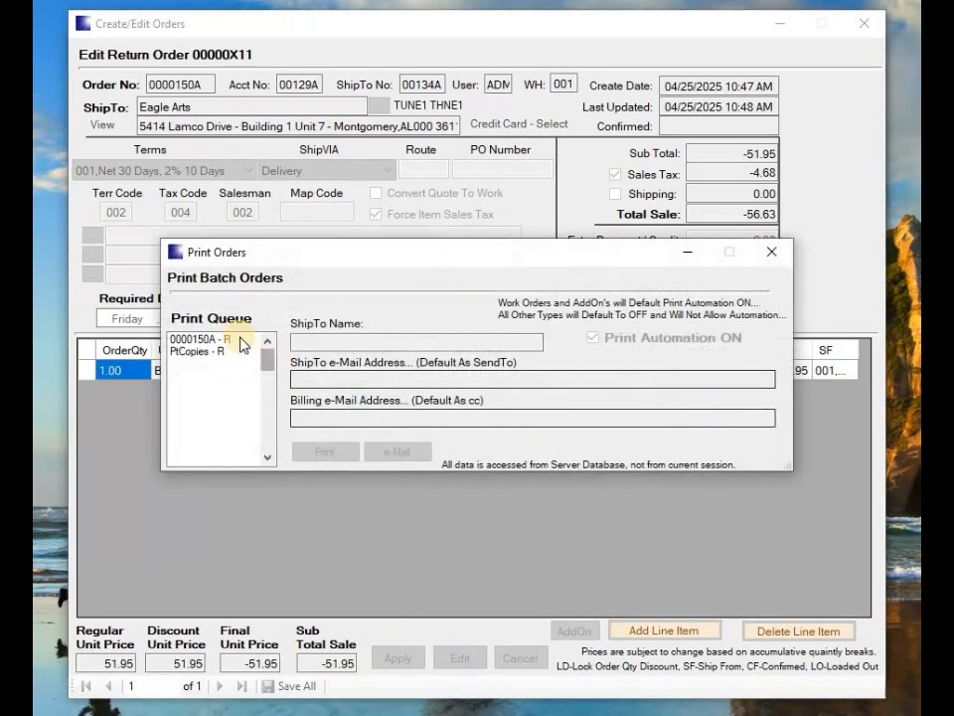
Turn off print automation for the queued Eagle Arts return order and generate its printout on screen
left_click(238, 341)
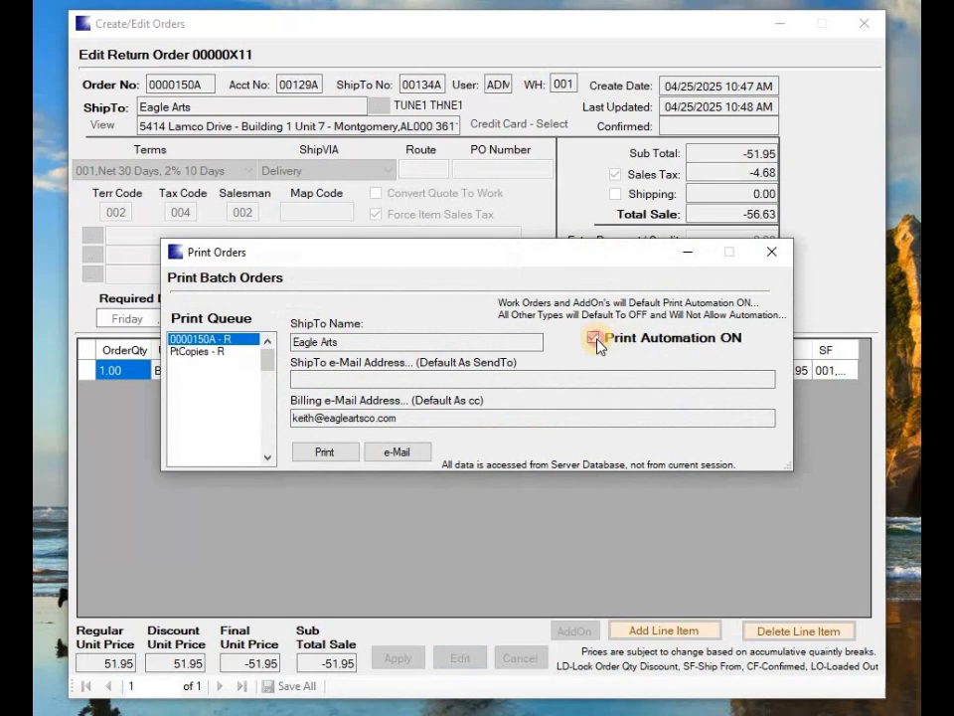
left_click(597, 341)
left_click(348, 455)
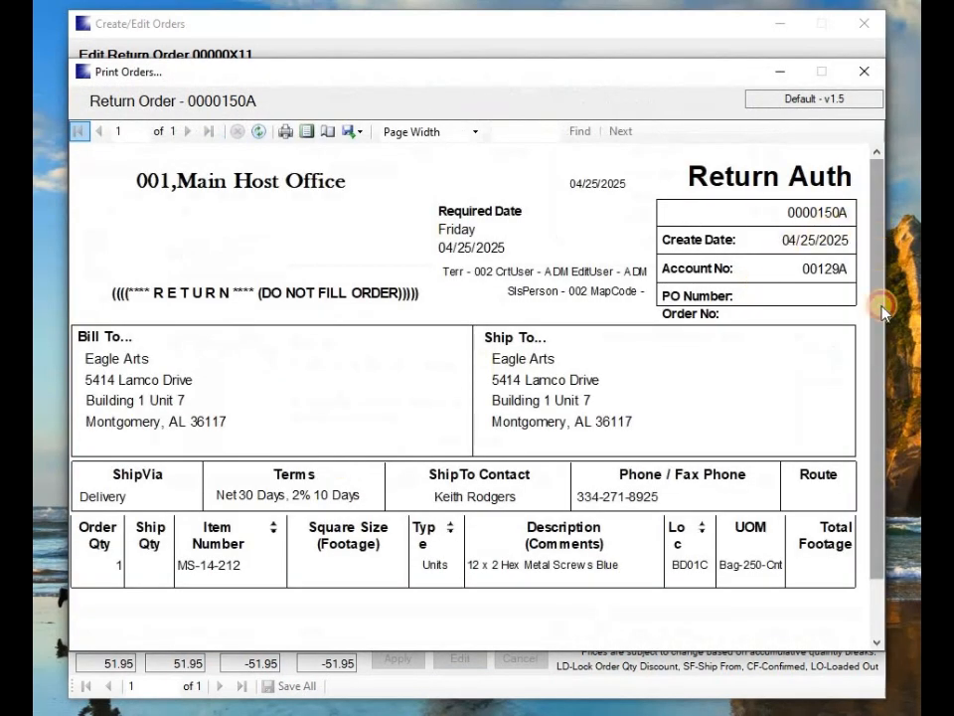
Review the Return Auth document through to its footer and exit to the main menu
scroll(624, 428, "down", 2)
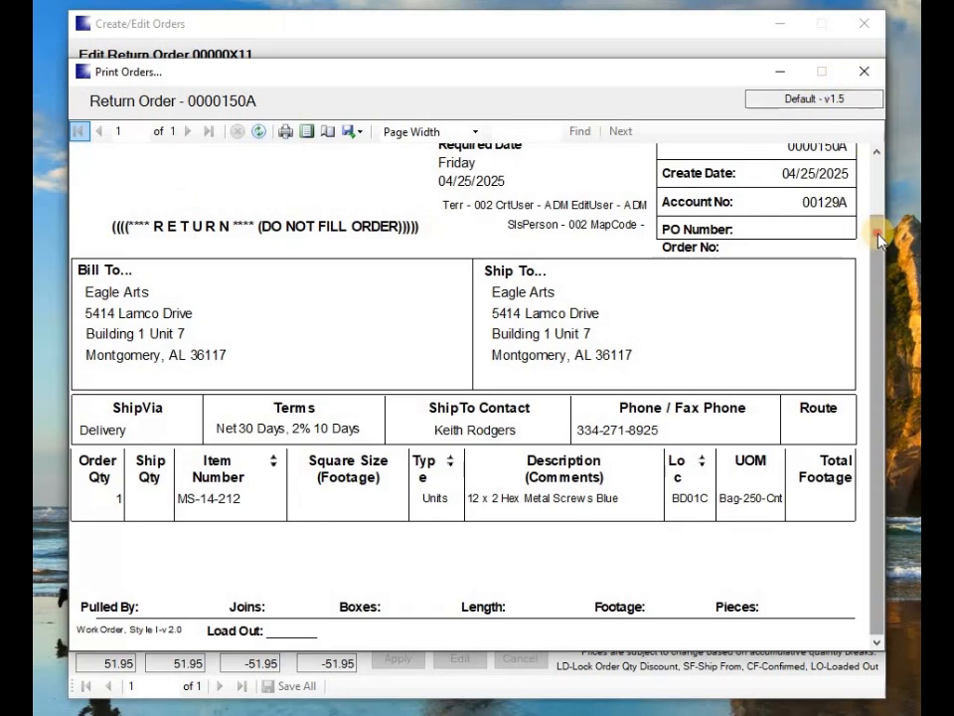
left_click(878, 154)
mouse_move(878, 150)
left_mouse_down()
mouse_move(881, 289)
mouse_move(874, 139)
left_mouse_up()
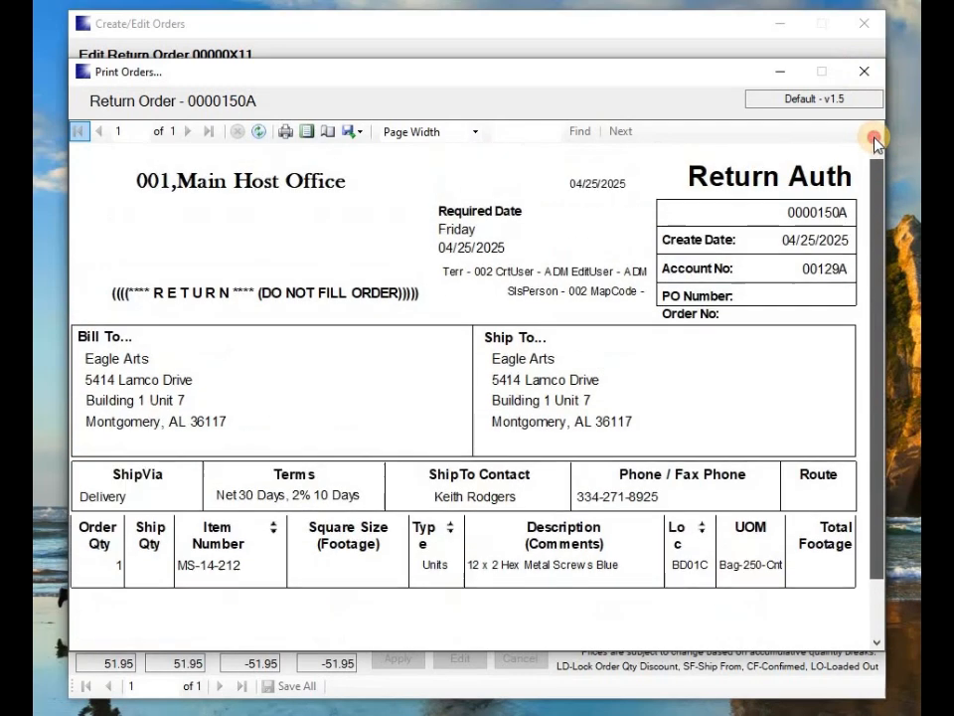
left_click(863, 71)
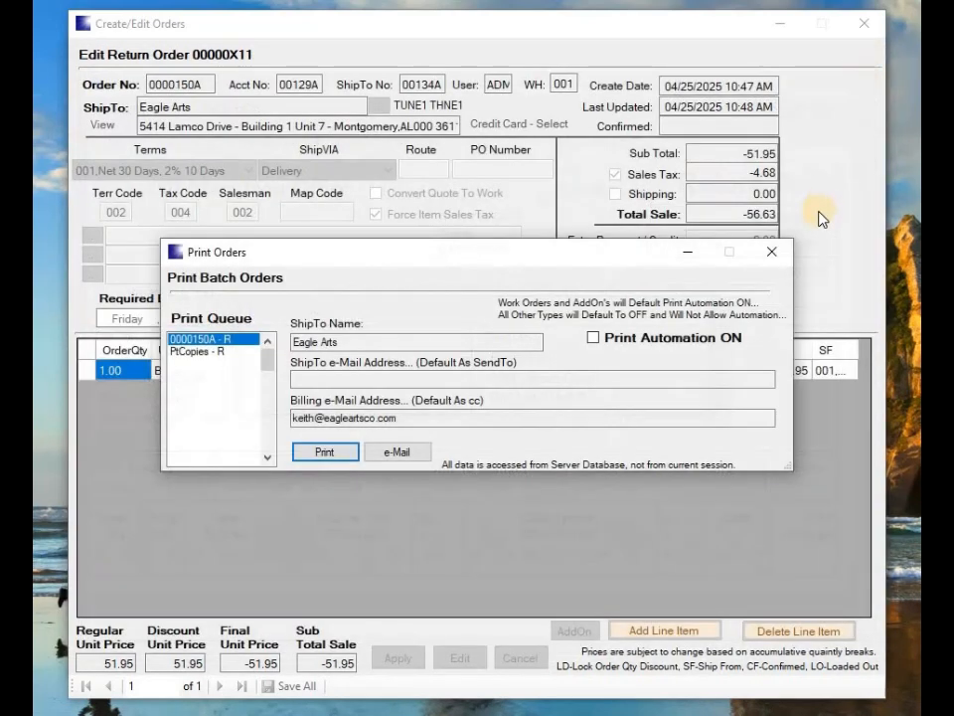
left_click(772, 257)
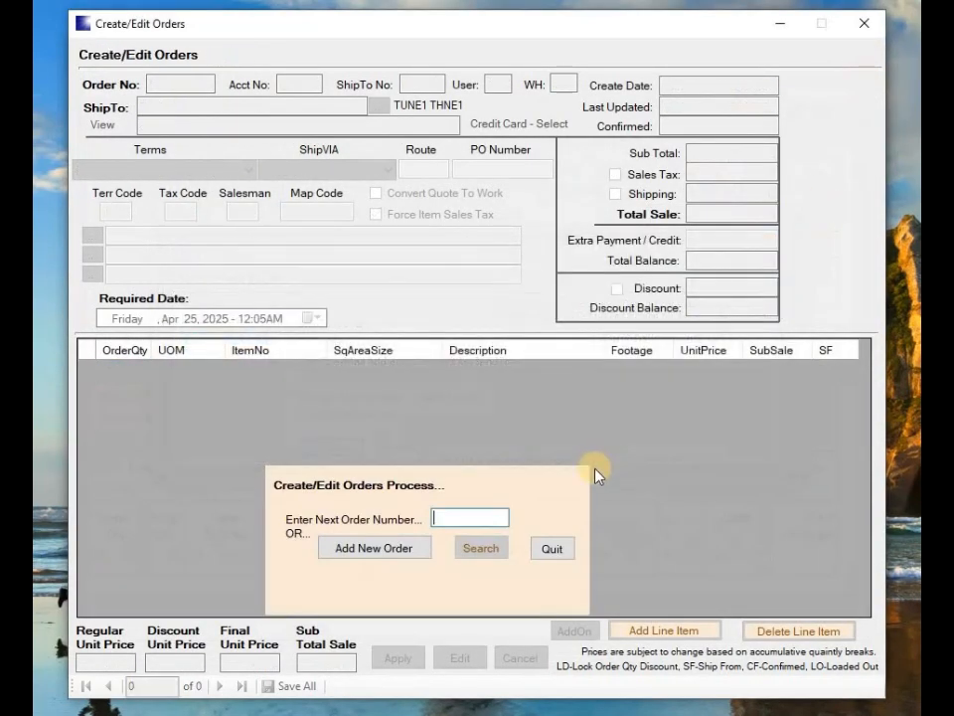
left_click(552, 550)
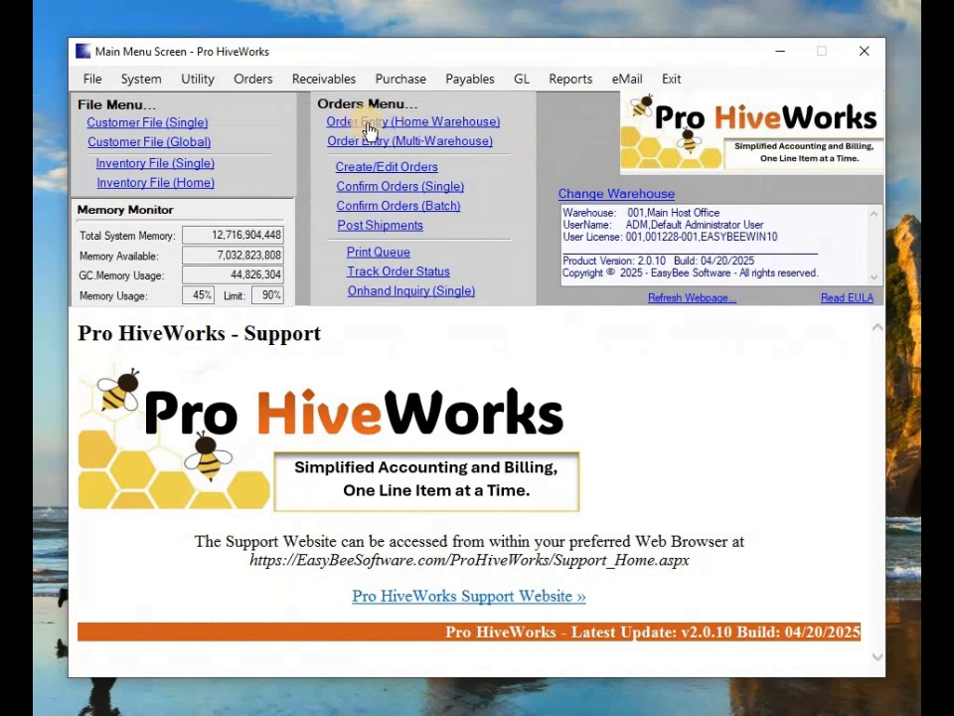
List the open orders in Post Shipments and try to load the new Eagle Arts return order for posting
left_click(375, 226)
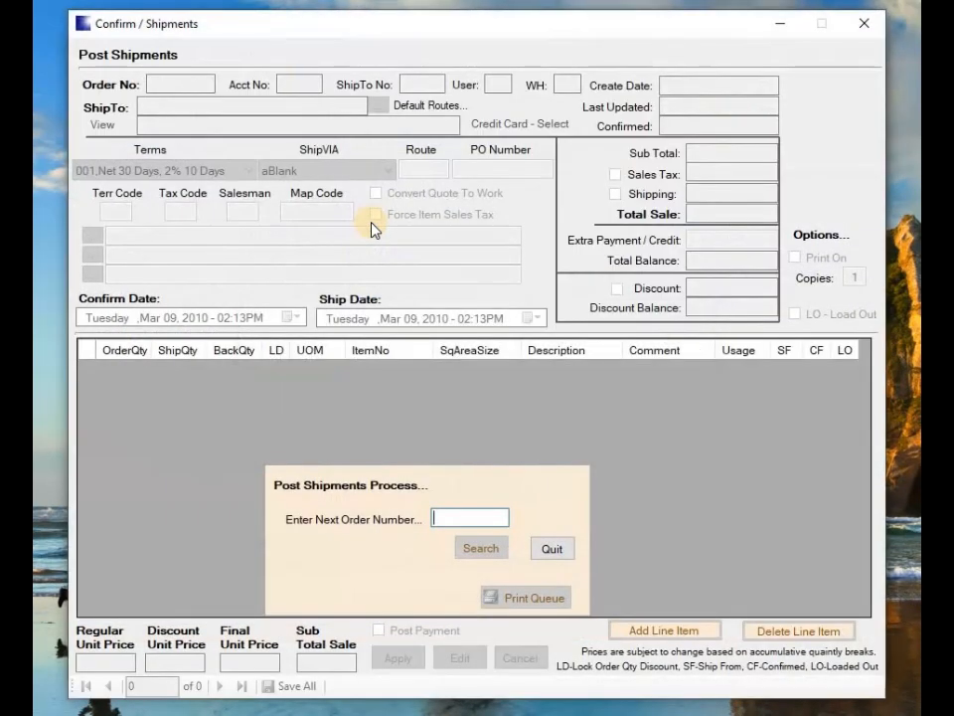
type("1")
key("Return")
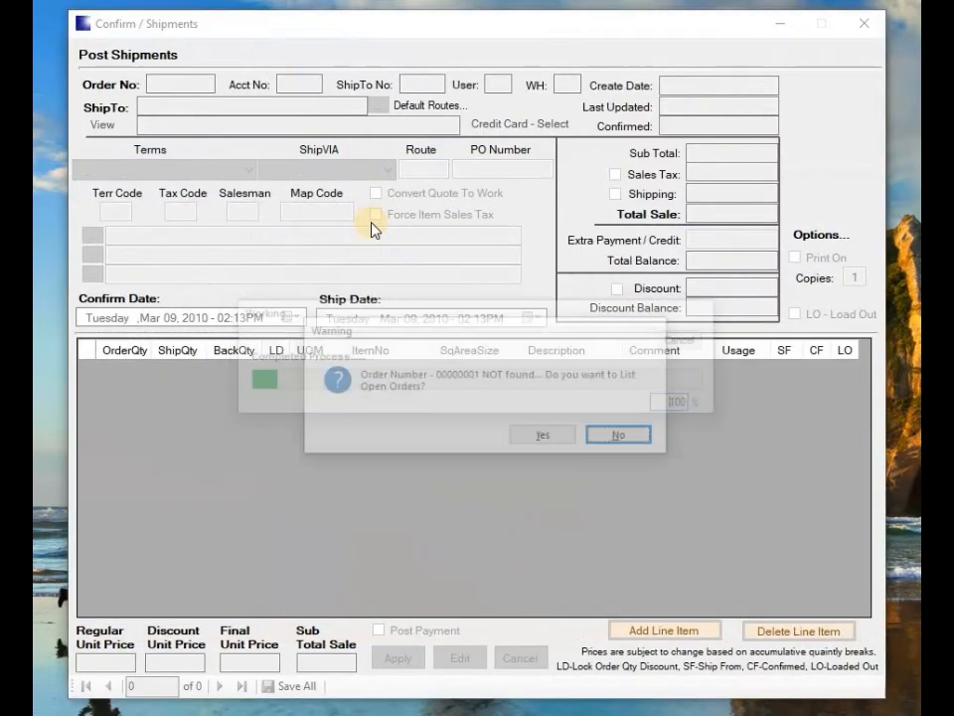
key("Return")
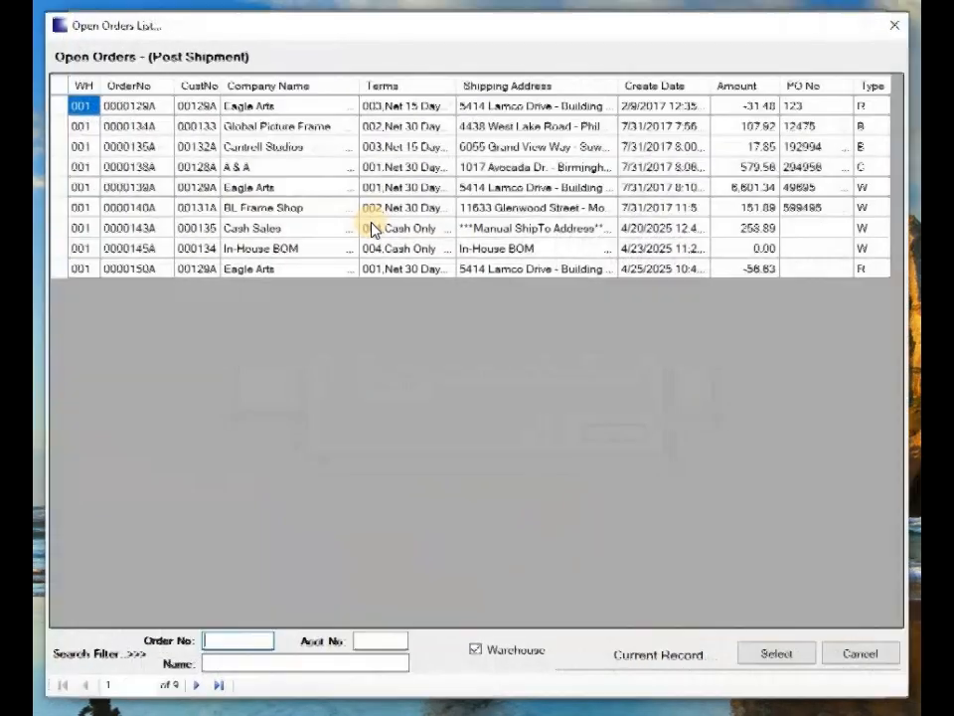
double_click(60, 269)
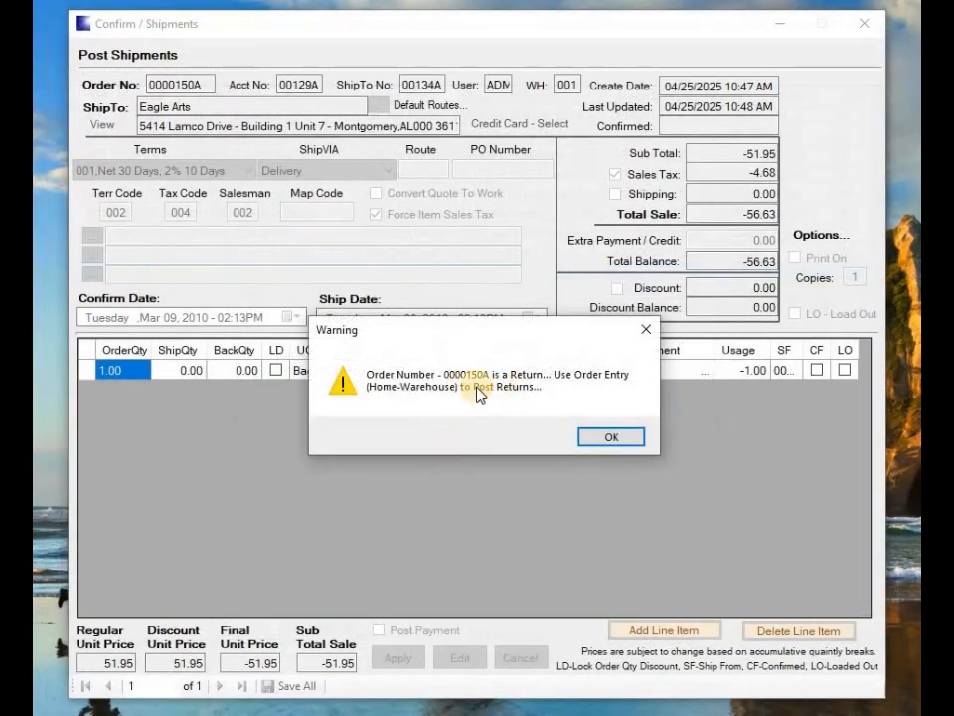
Leave Post Shipments and open the new Eagle Arts return order in Order Entry (Home Warehouse), filtering the orders by name EA
left_click(630, 437)
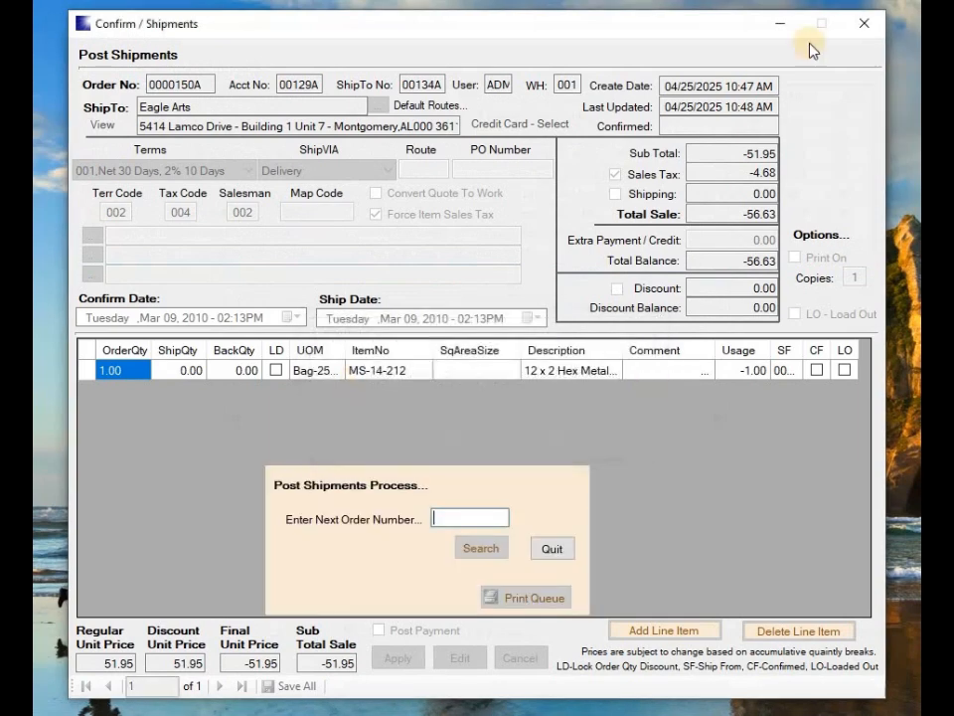
left_click(864, 22)
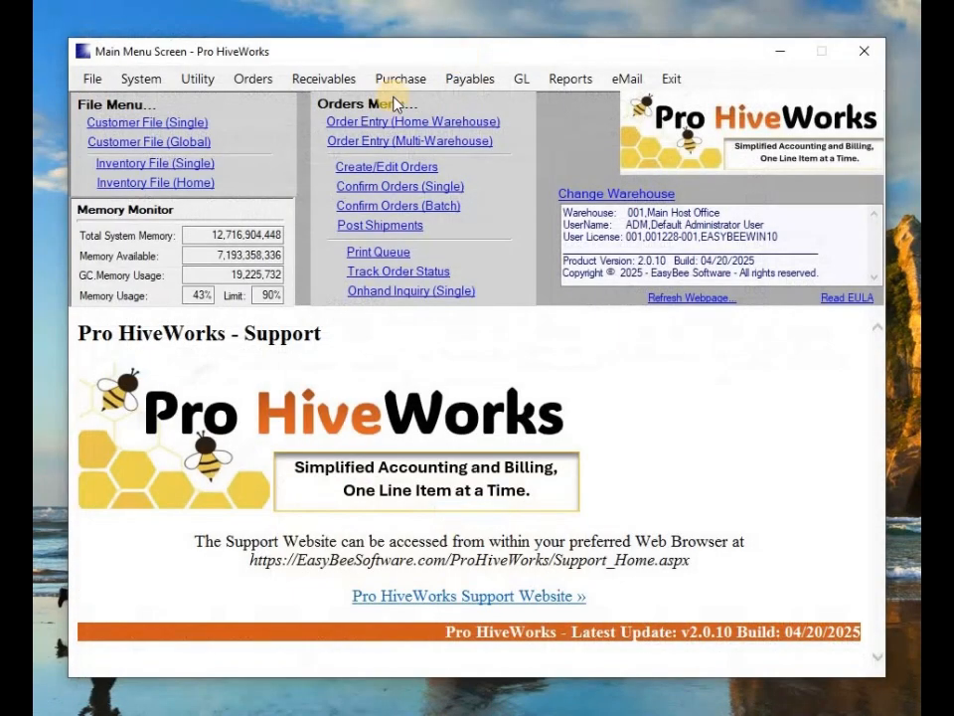
left_click(373, 124)
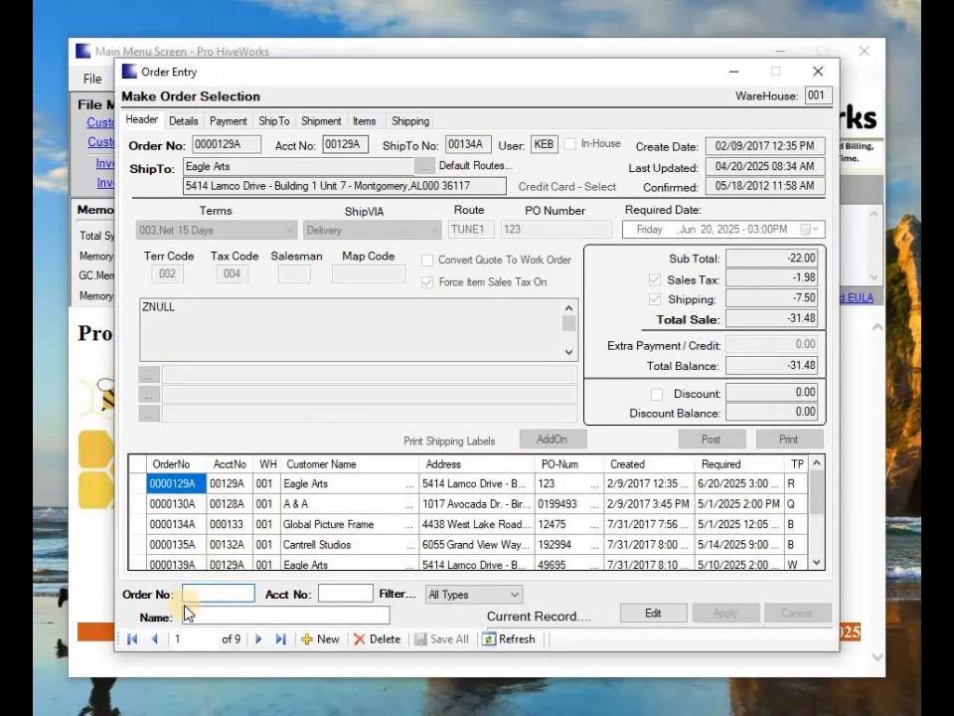
left_click(187, 617)
type("EA")
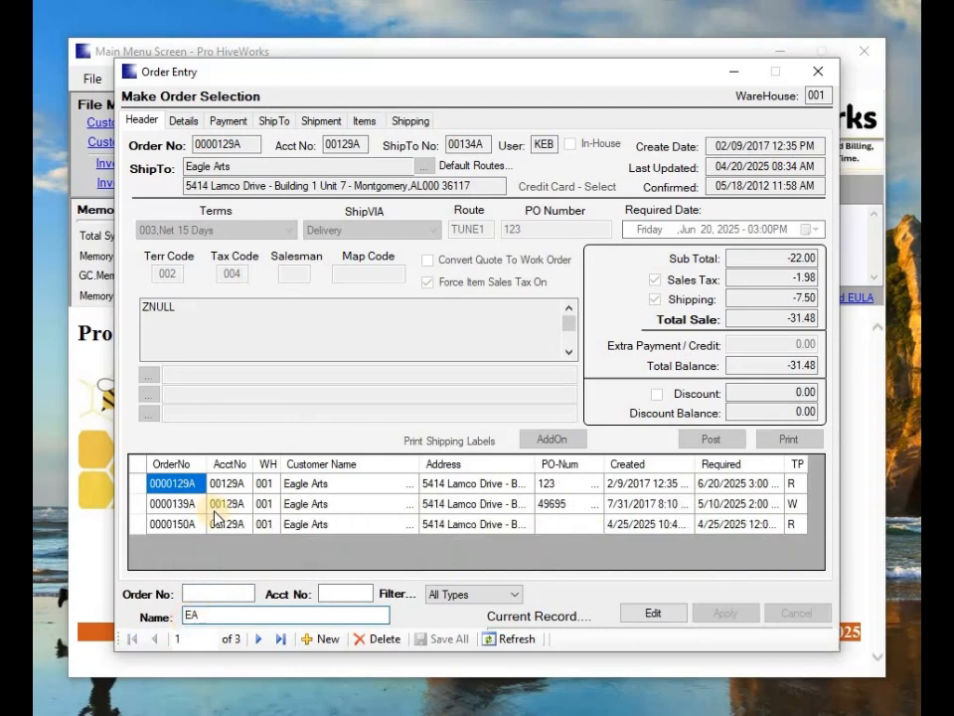
left_click(138, 524)
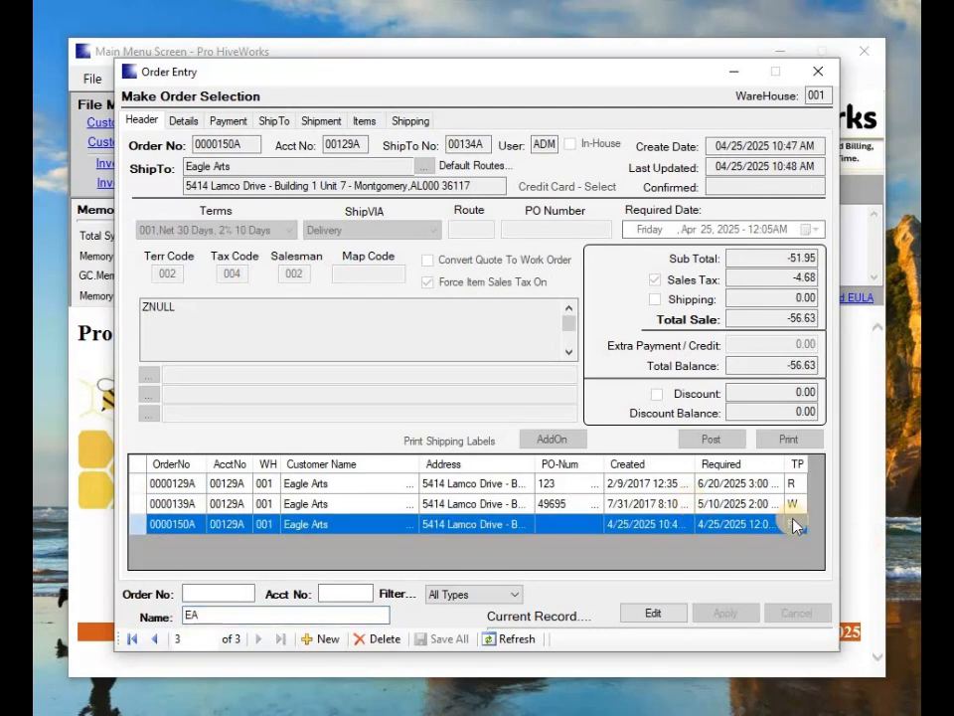
double_click(139, 525)
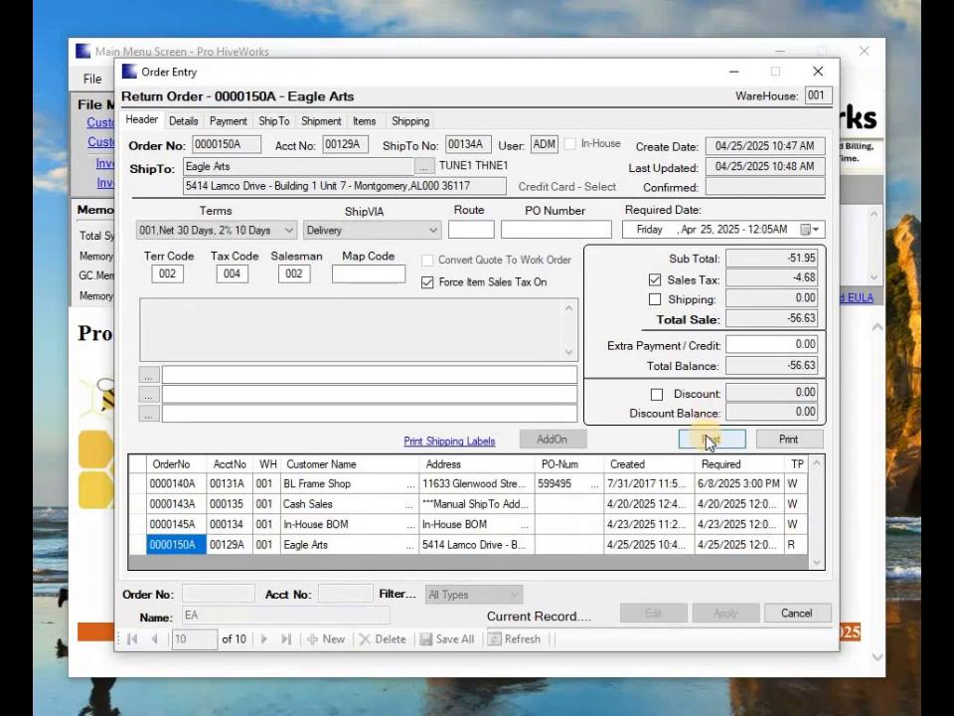
Post the return credit for the Eagle Arts order, apply it and save all changes to the live database
left_click(708, 440)
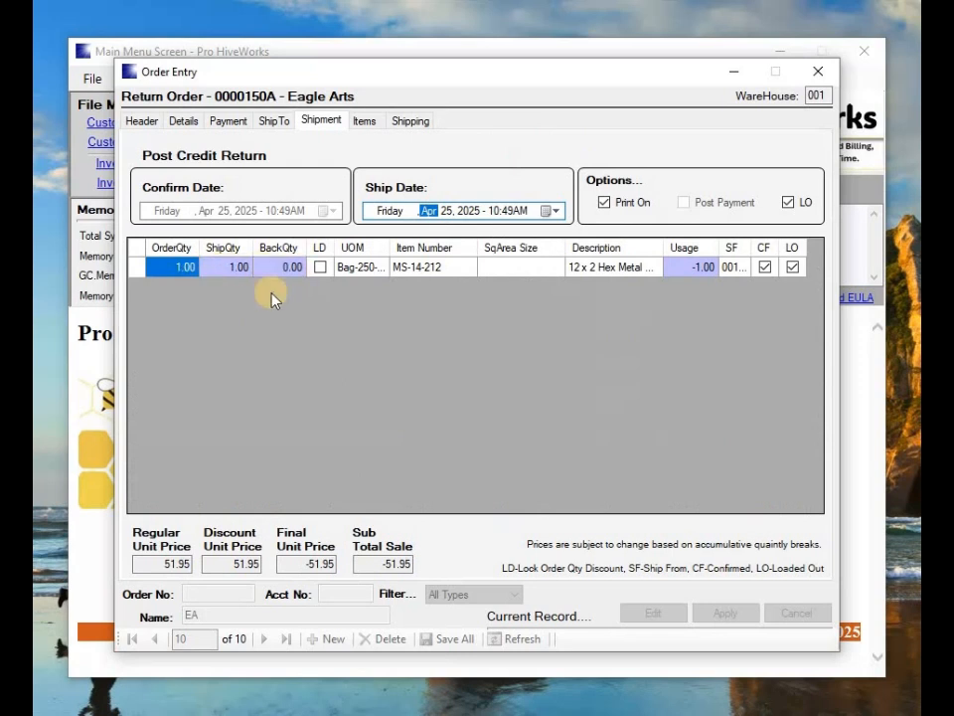
left_click(142, 121)
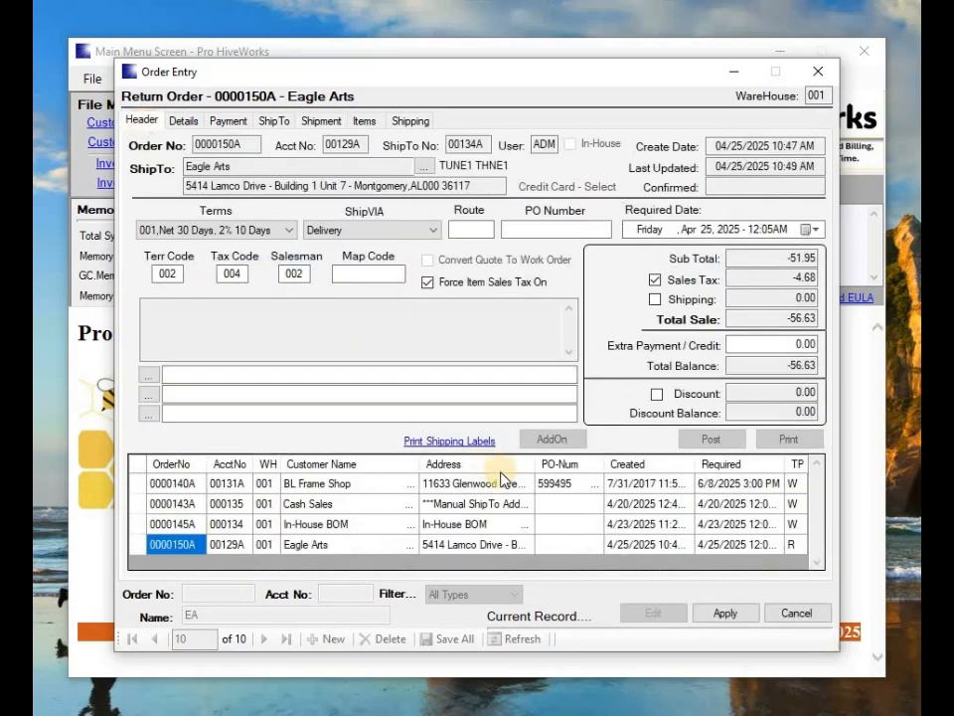
left_click(718, 613)
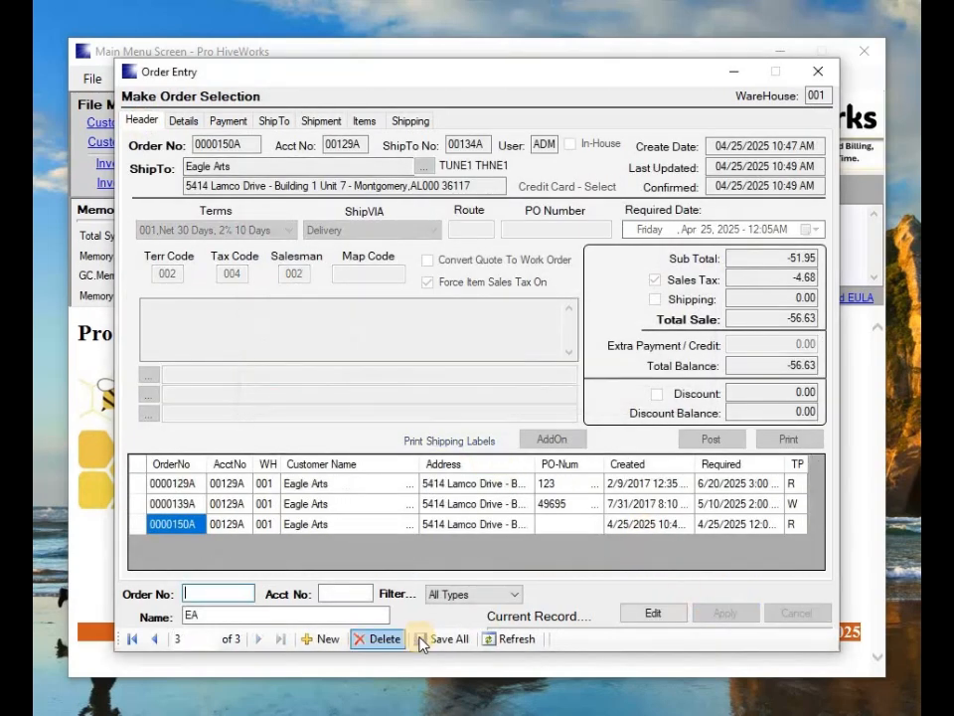
left_click(452, 641)
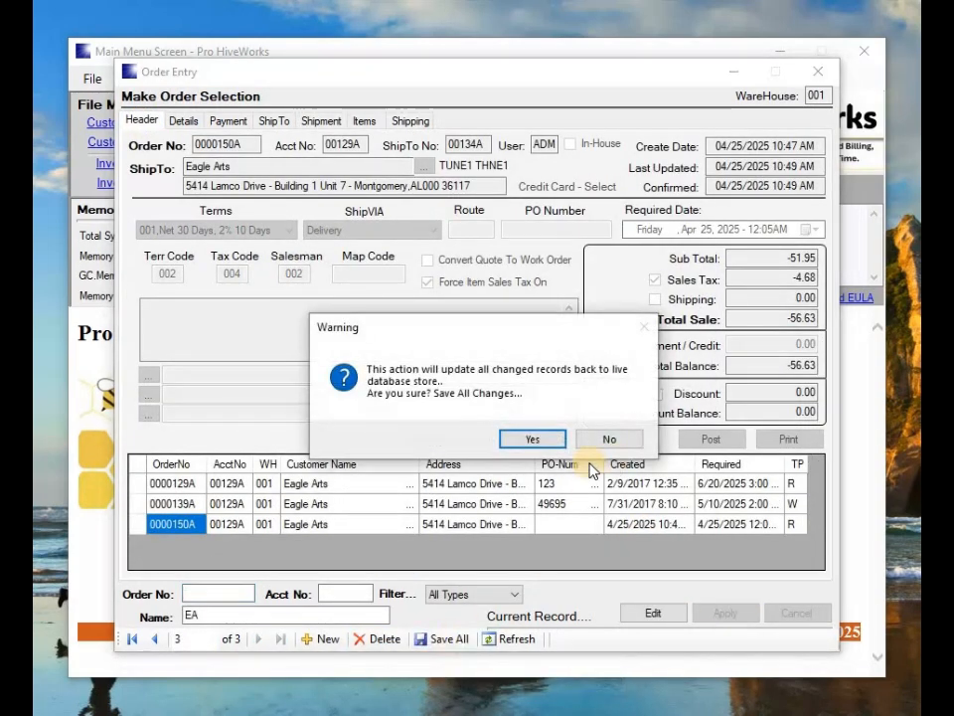
left_click(515, 440)
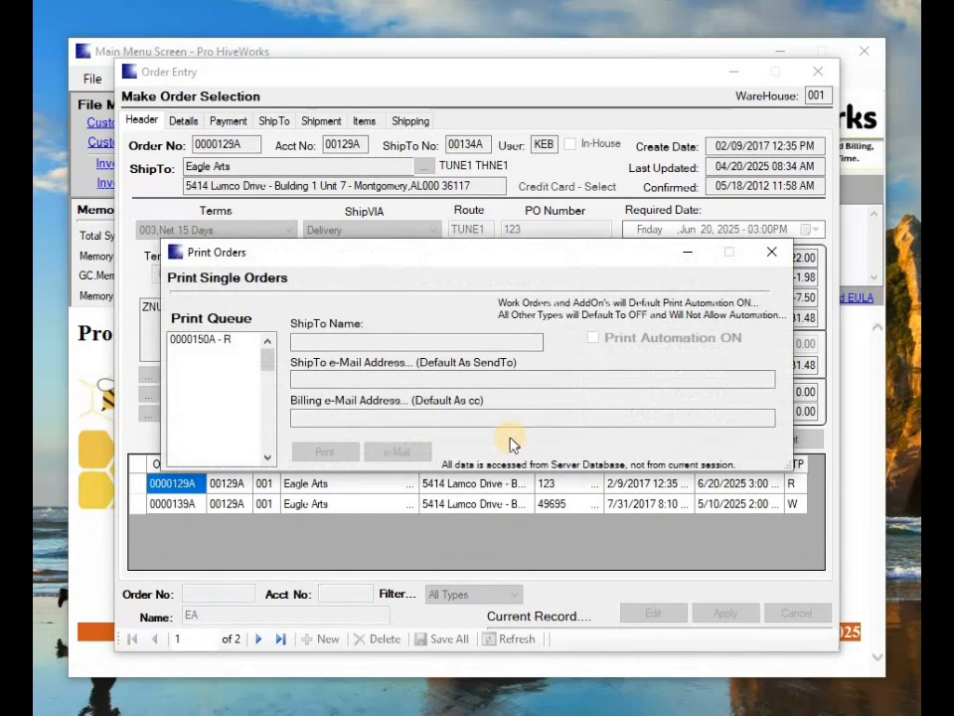
Generate the Return Credit printout for the queued Eagle Arts order, review it through the totals and exit to the main menu
left_click(187, 339)
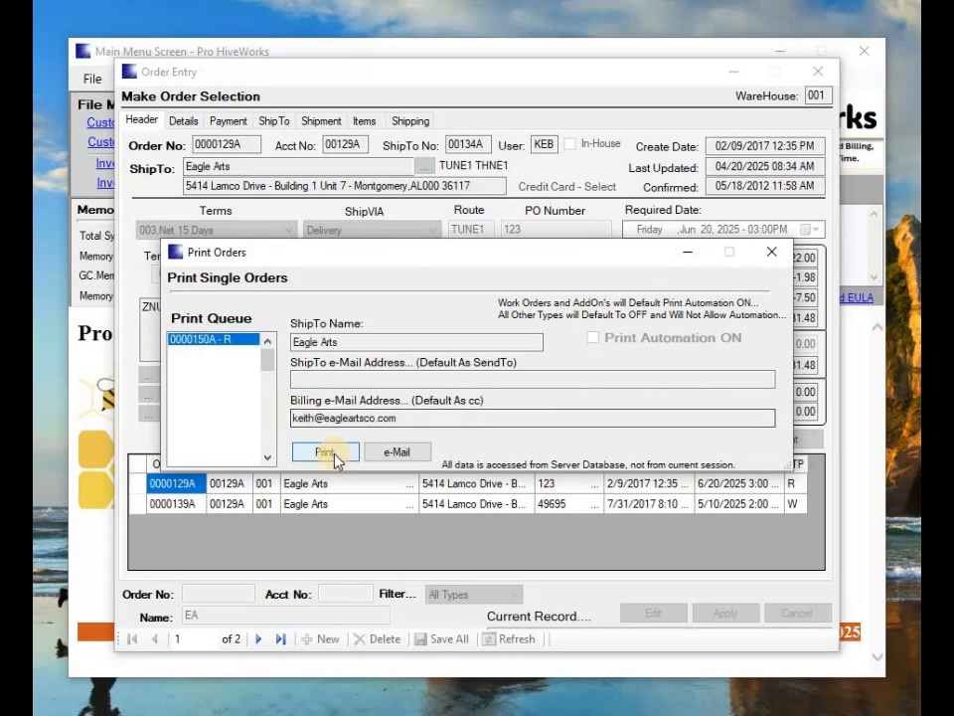
left_click(326, 452)
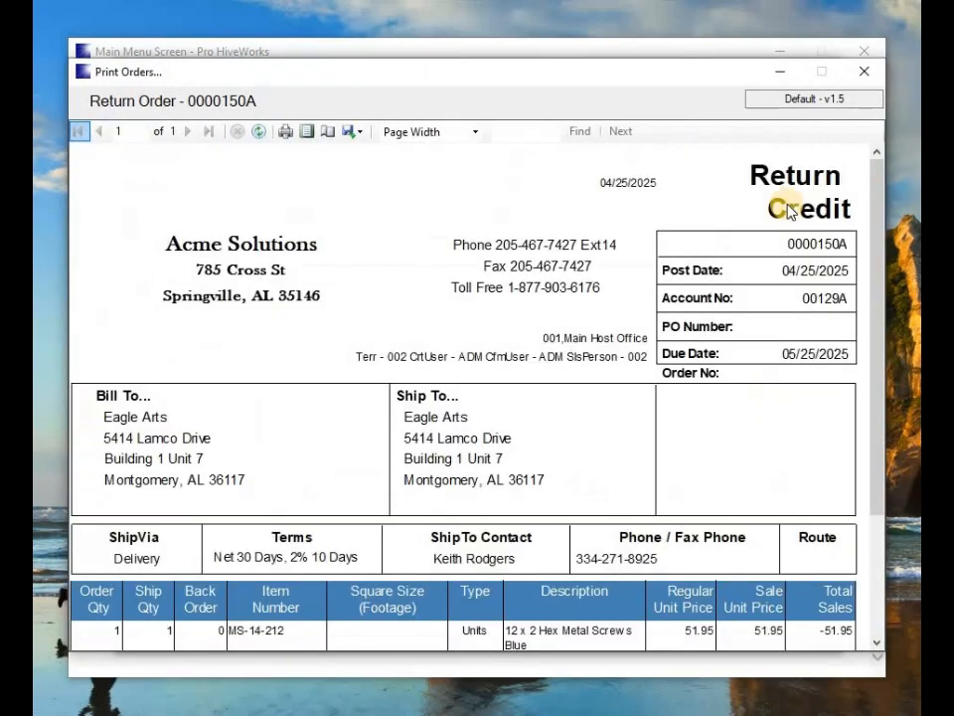
left_click_drag(879, 194, 881, 360)
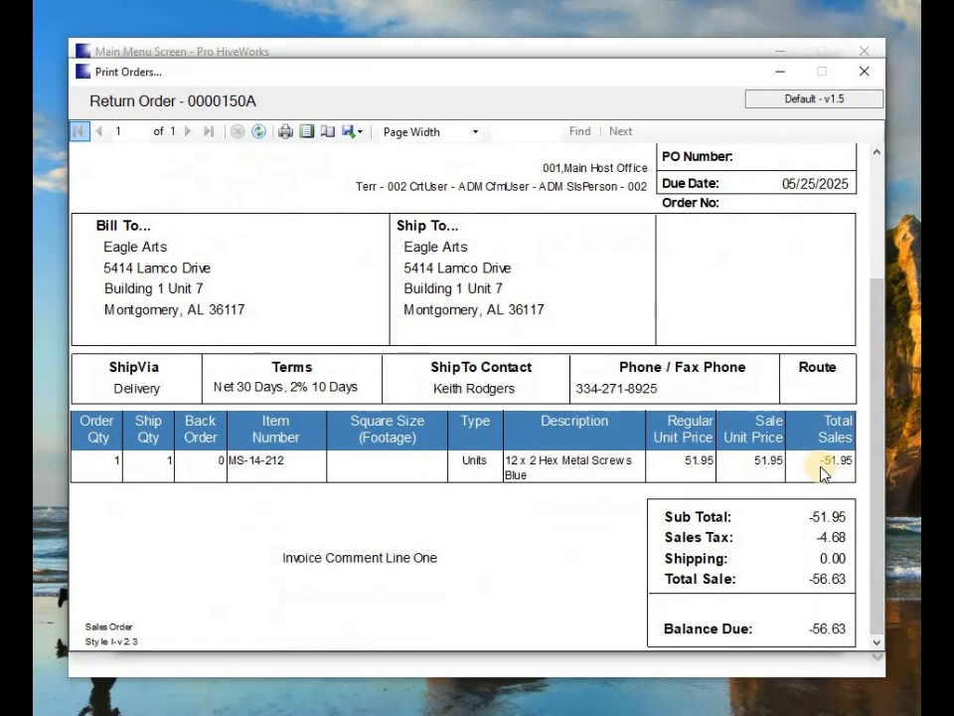
left_click(873, 77)
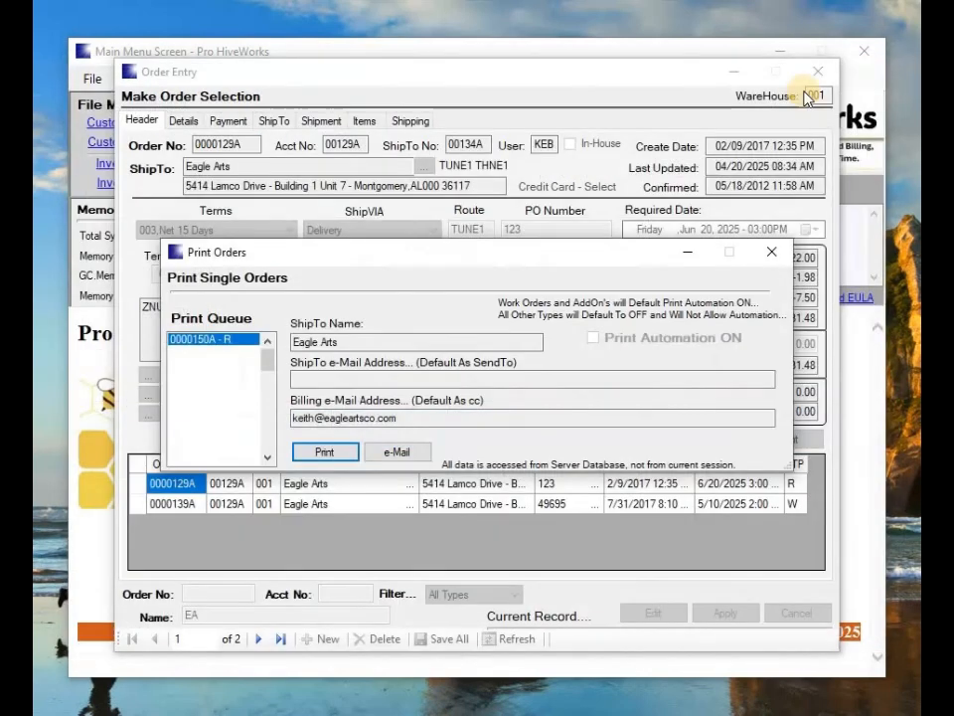
left_click(772, 255)
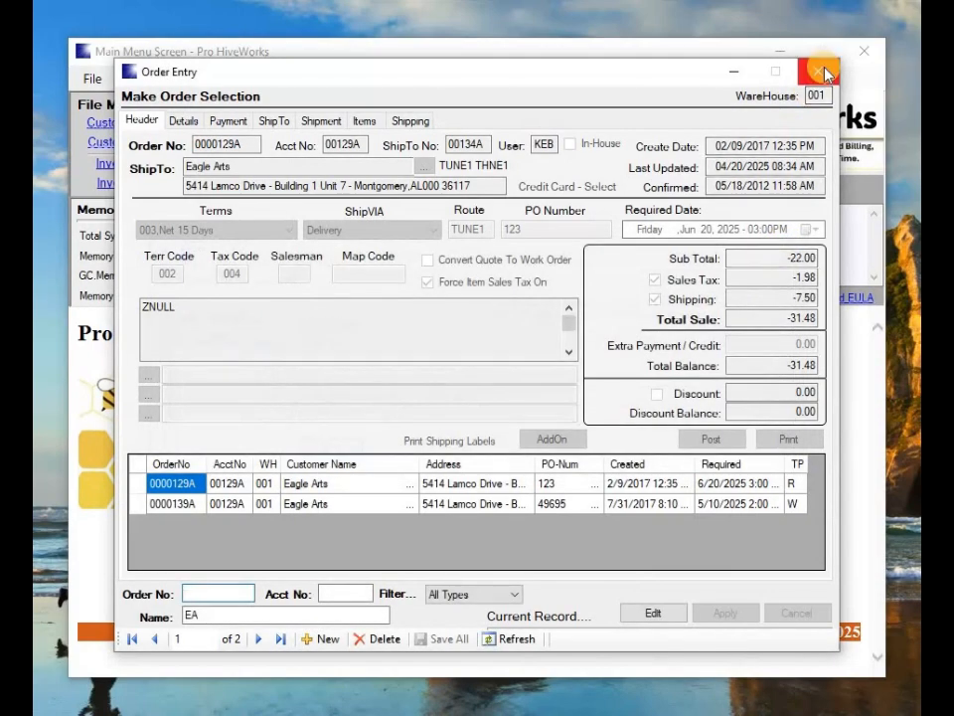
left_click(822, 74)
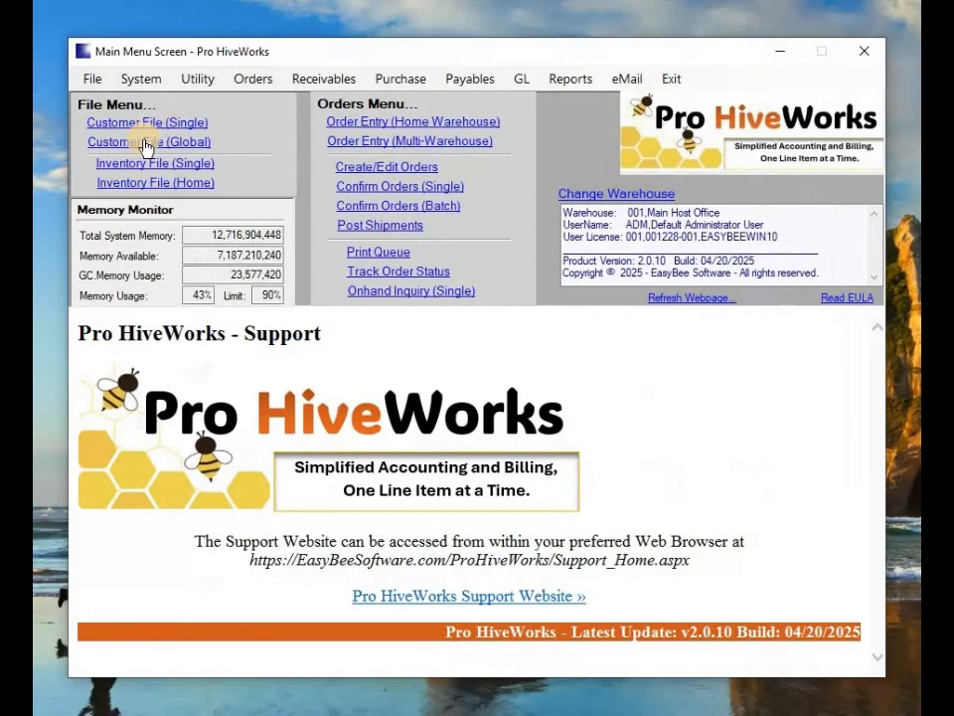
Look up Eagle Arts in the customer file by name EA and check the return credit in its open receivables aging
left_click(144, 133)
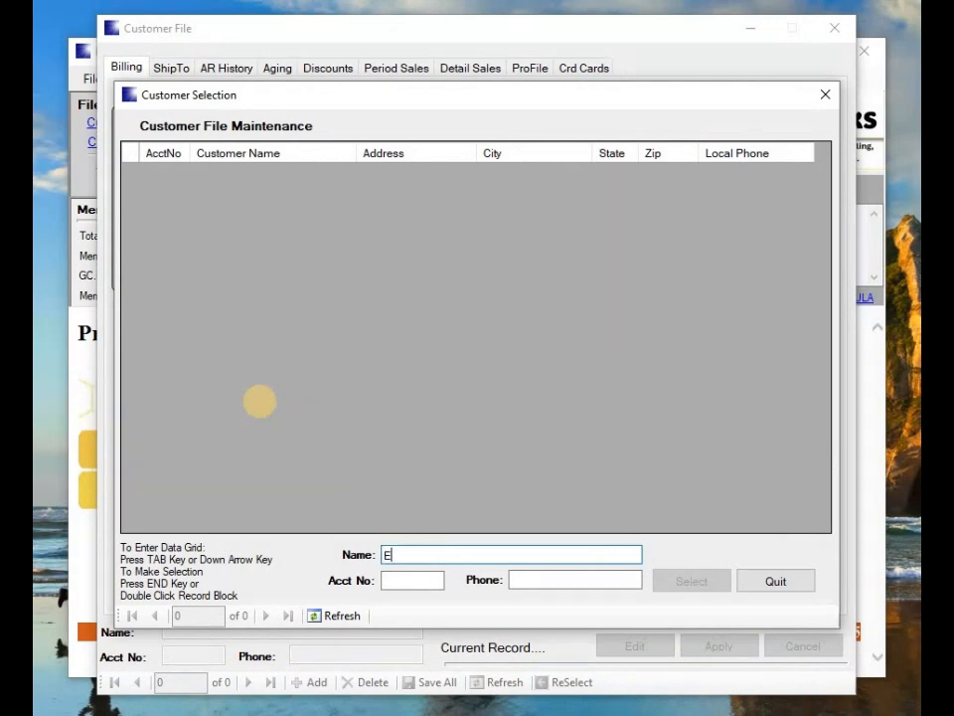
key("Return")
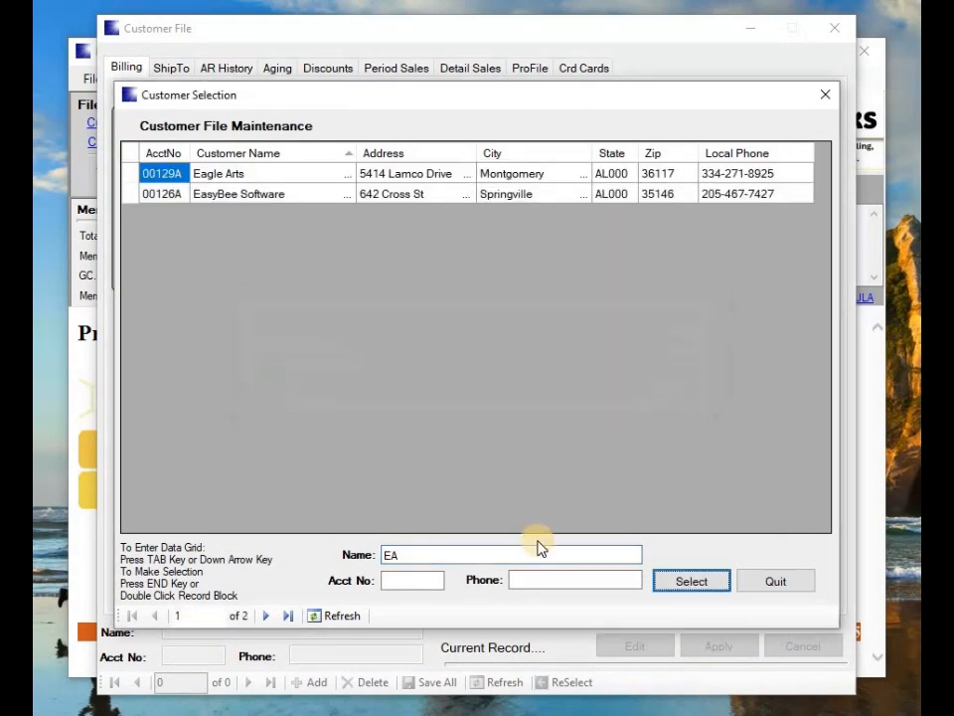
left_click(679, 577)
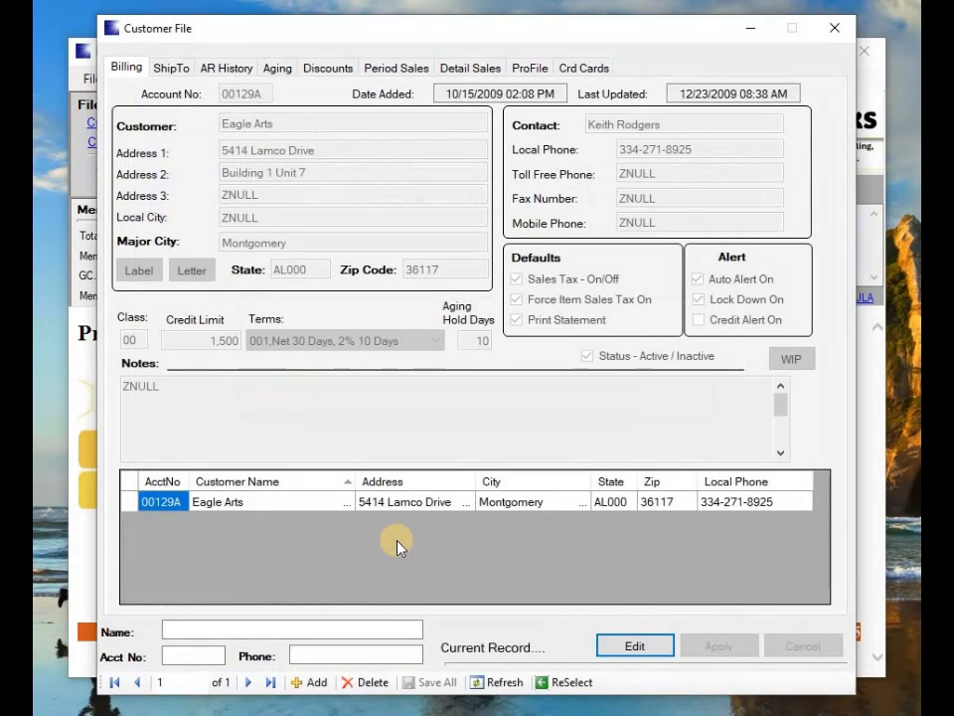
left_click(276, 67)
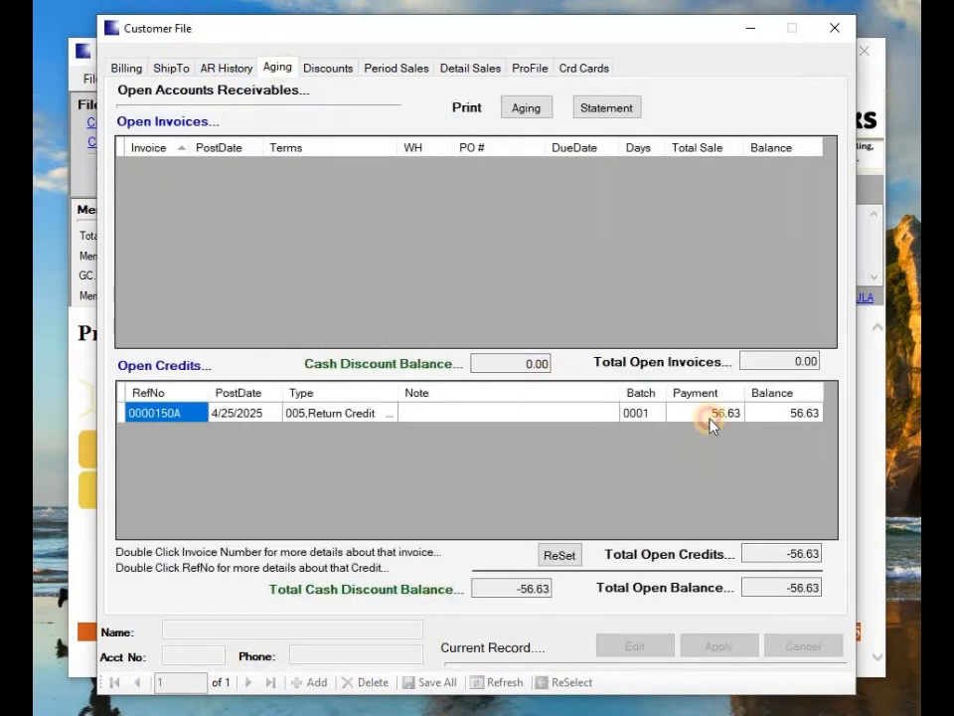
left_click(709, 419)
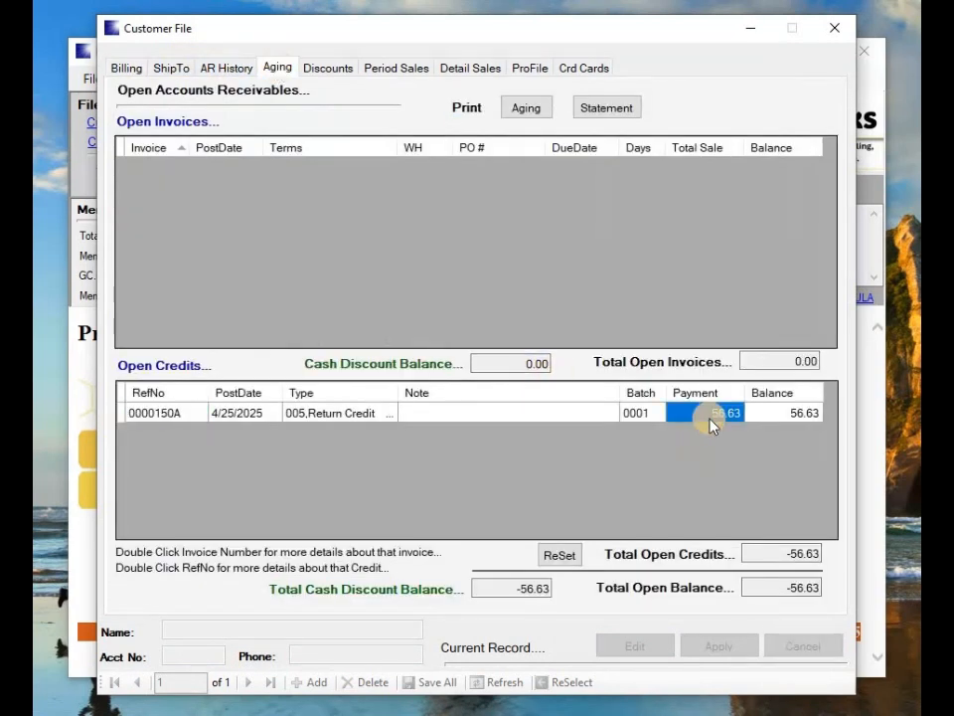
Examine the return credit entry in Eagle Arts' AR history and exit the customer file without editing the record
left_click(220, 70)
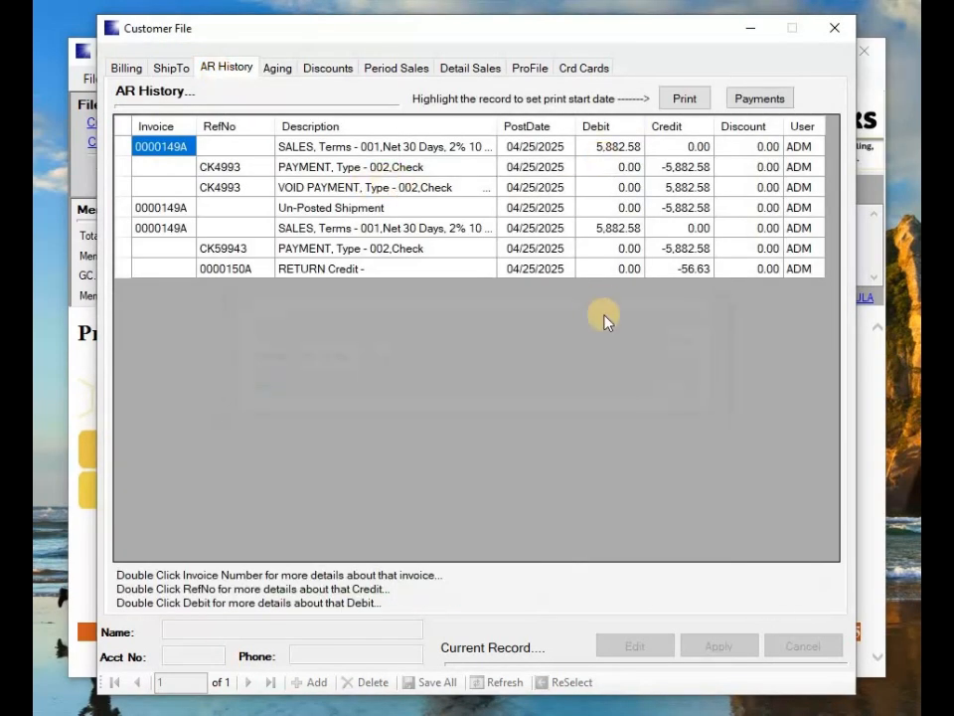
left_click(123, 68)
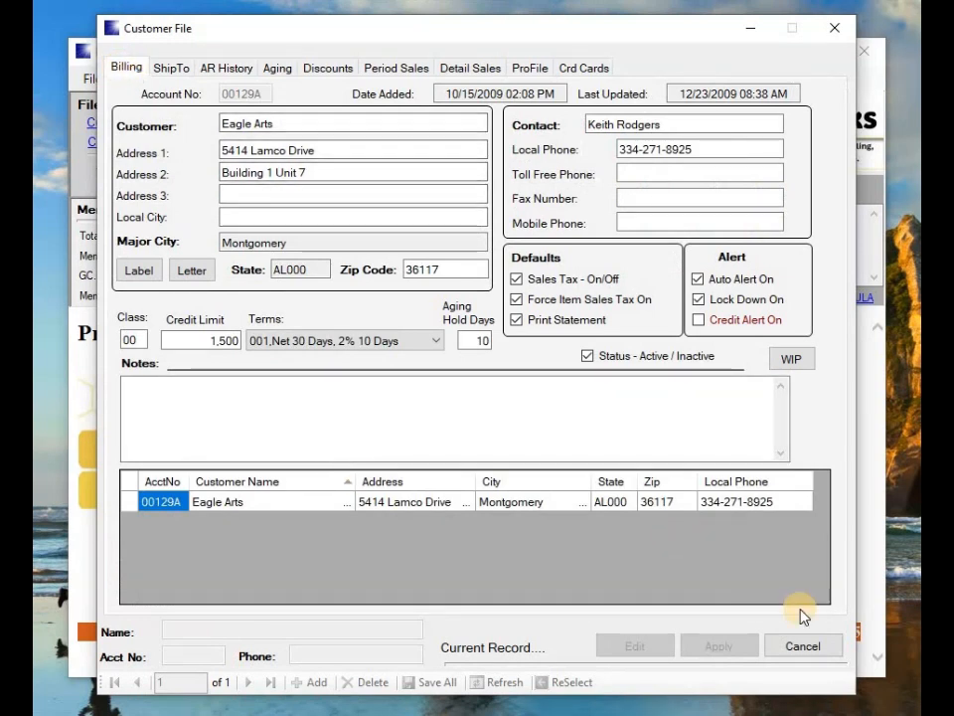
left_click(803, 647)
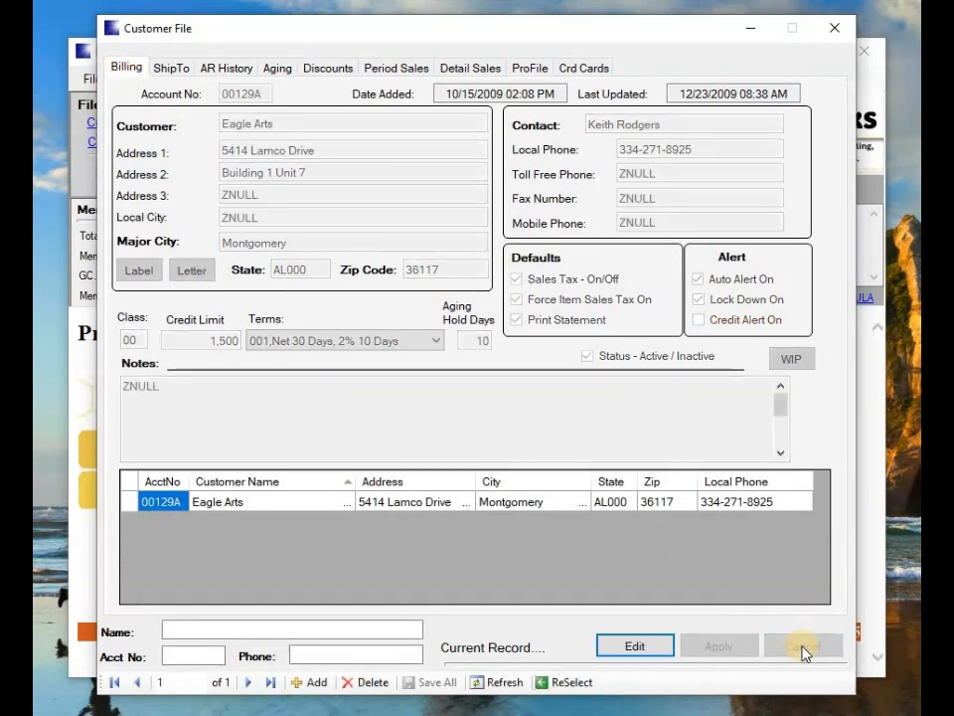
left_click(576, 686)
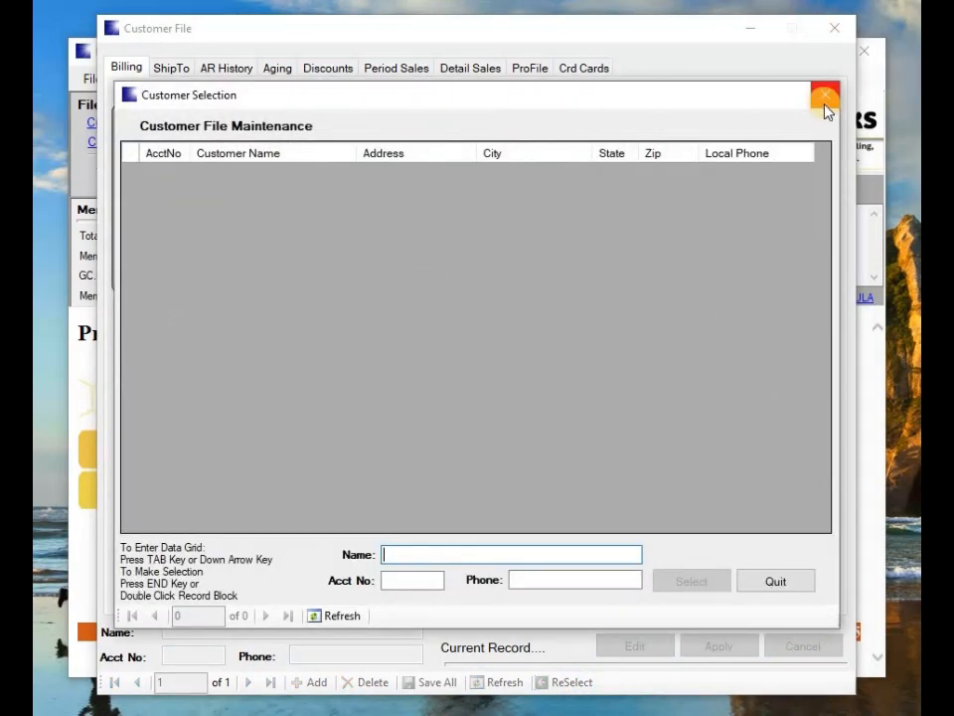
left_click(825, 112)
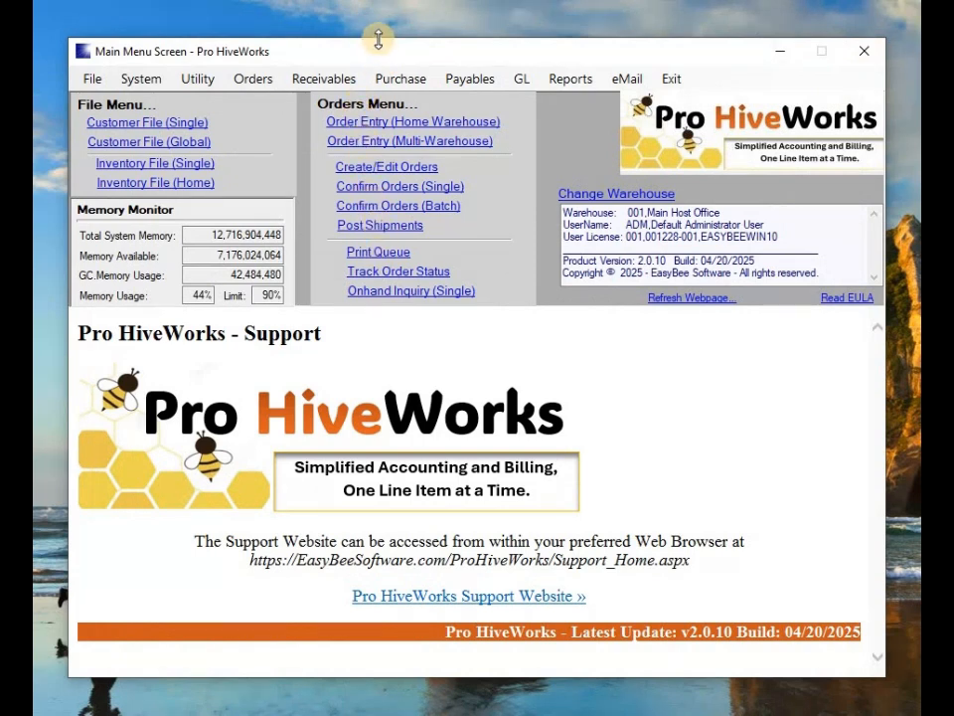
Select Eagle Arts in Apply Open Credits and try to apply its return credit to an open invoice
left_click(336, 86)
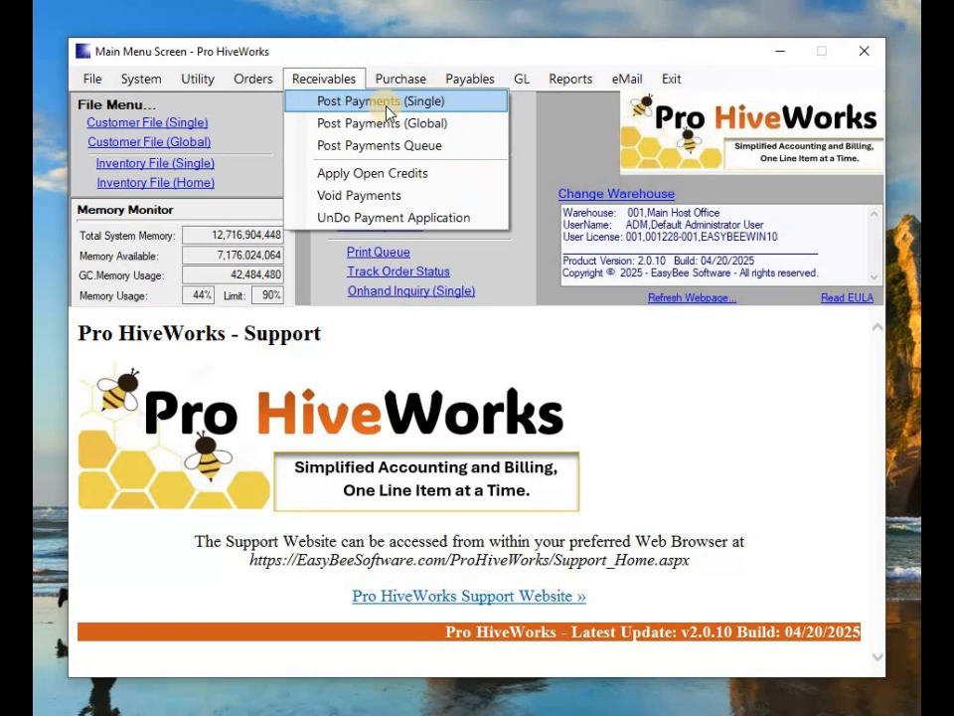
left_click(386, 181)
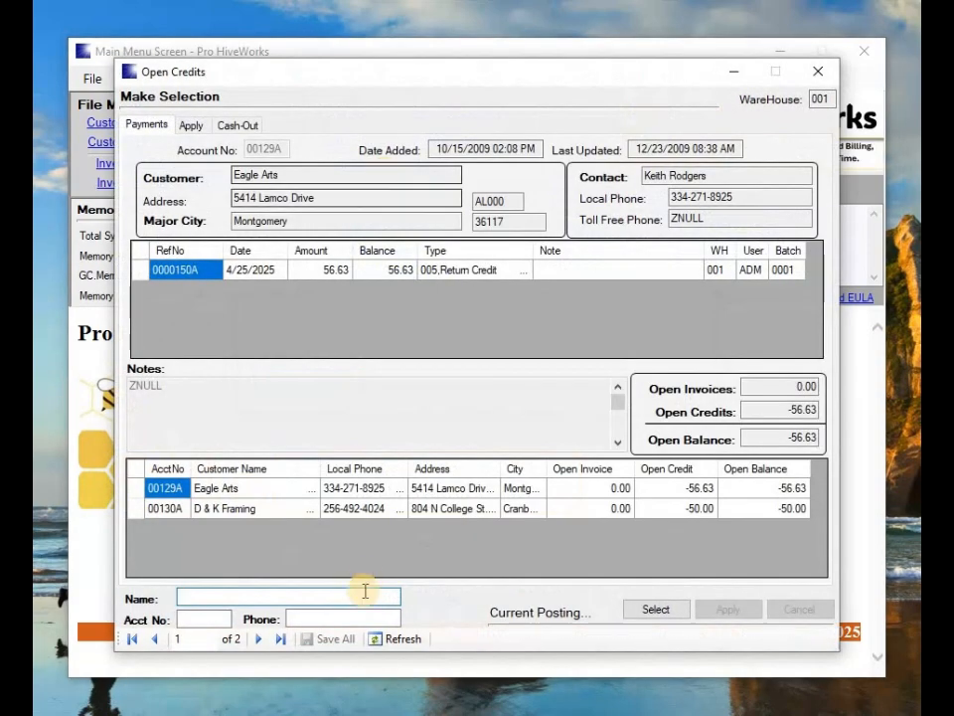
double_click(139, 493)
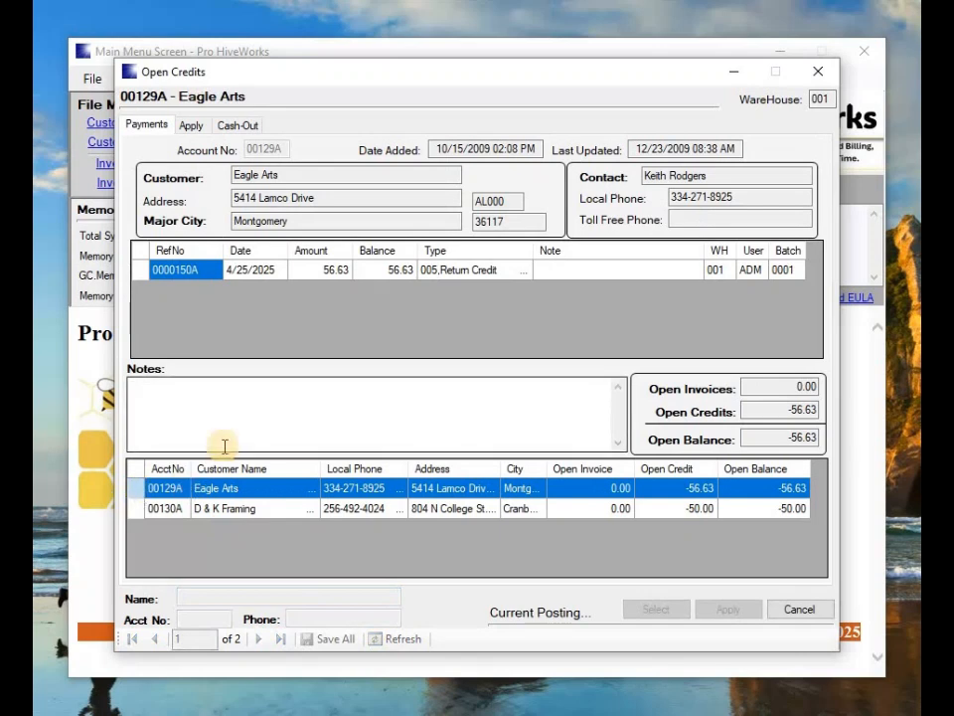
double_click(139, 270)
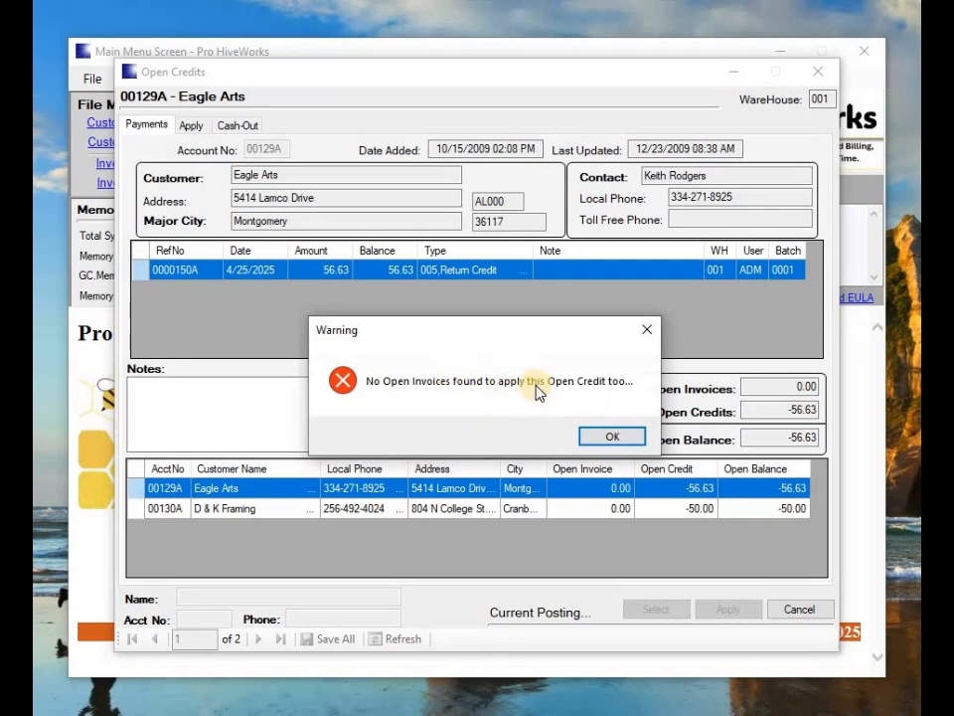
left_click(610, 437)
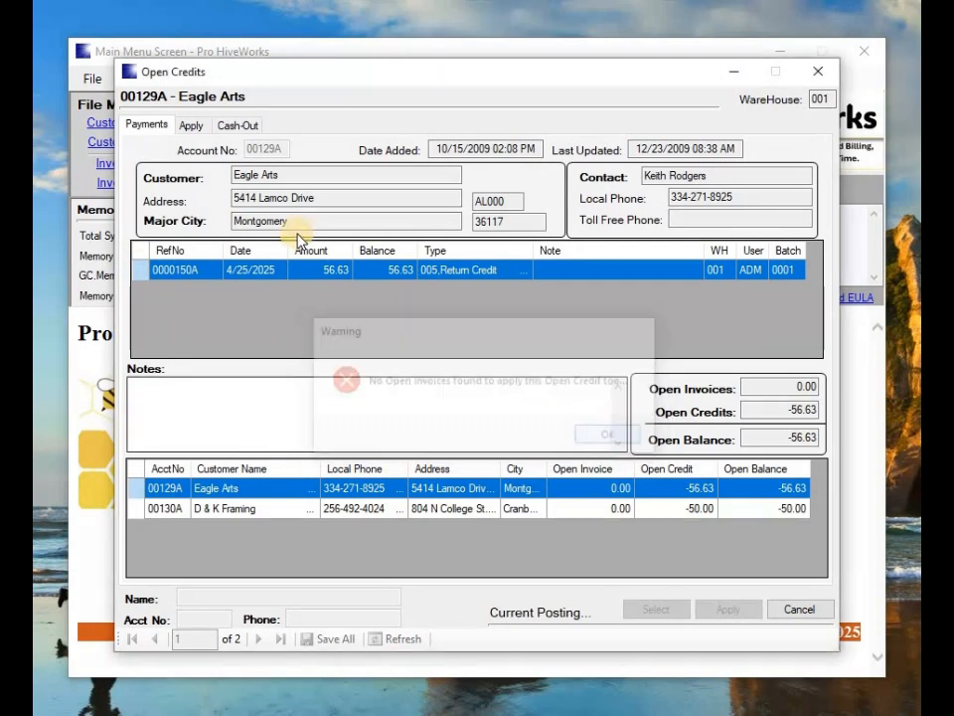
Cash out Eagle Arts' open return credit for the full 56.63 as Cash with a blank note and apply the posting
left_click(236, 127)
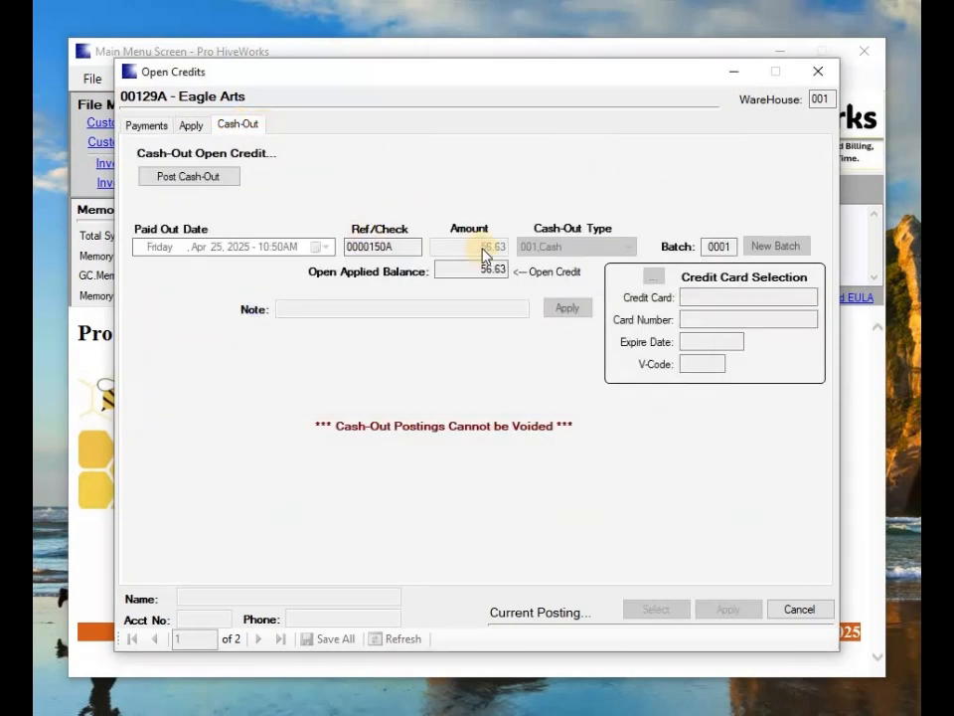
left_click(183, 182)
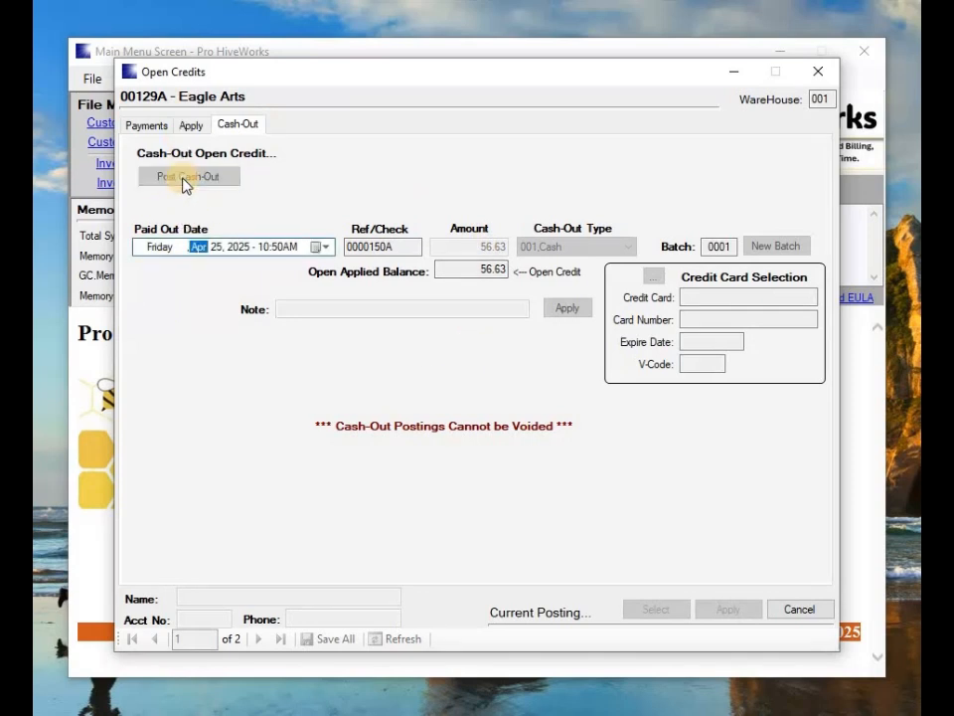
key("Return")
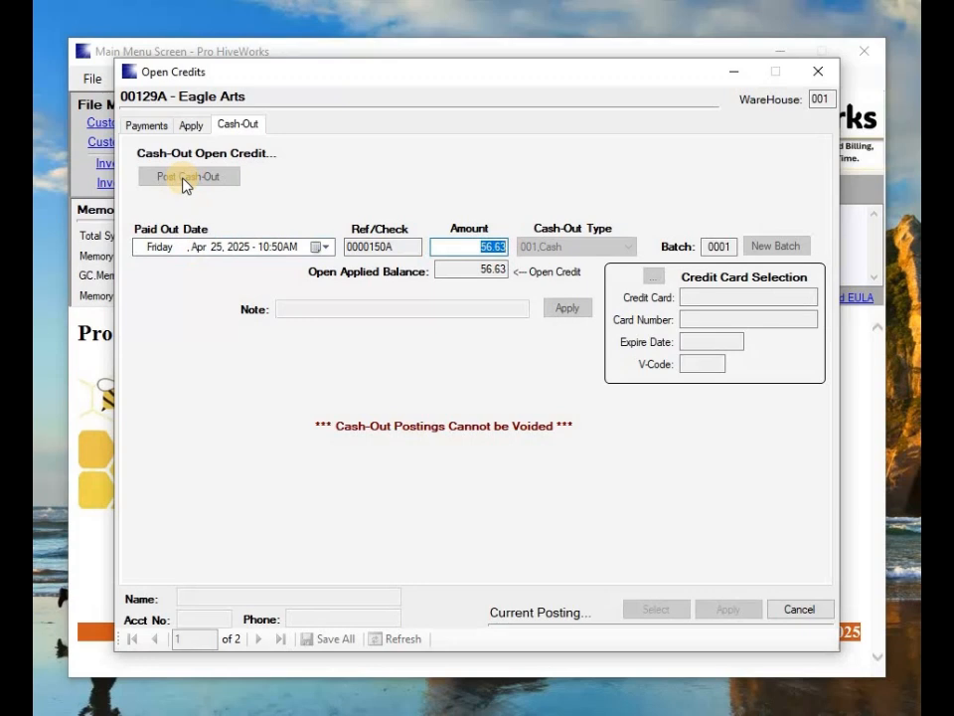
key("Return")
key("Return")
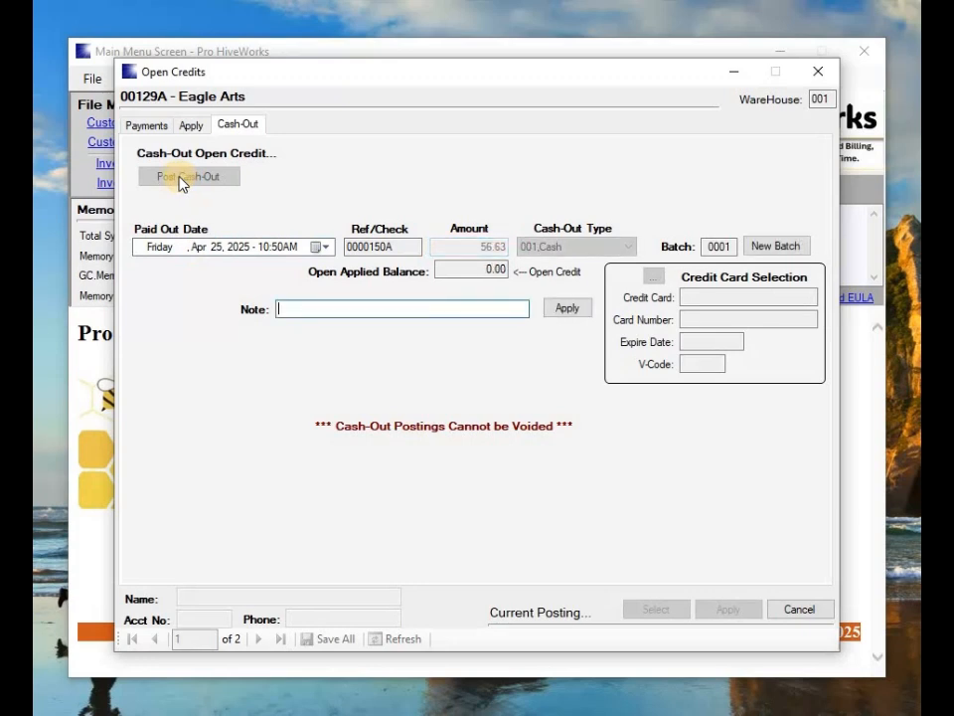
key("Return")
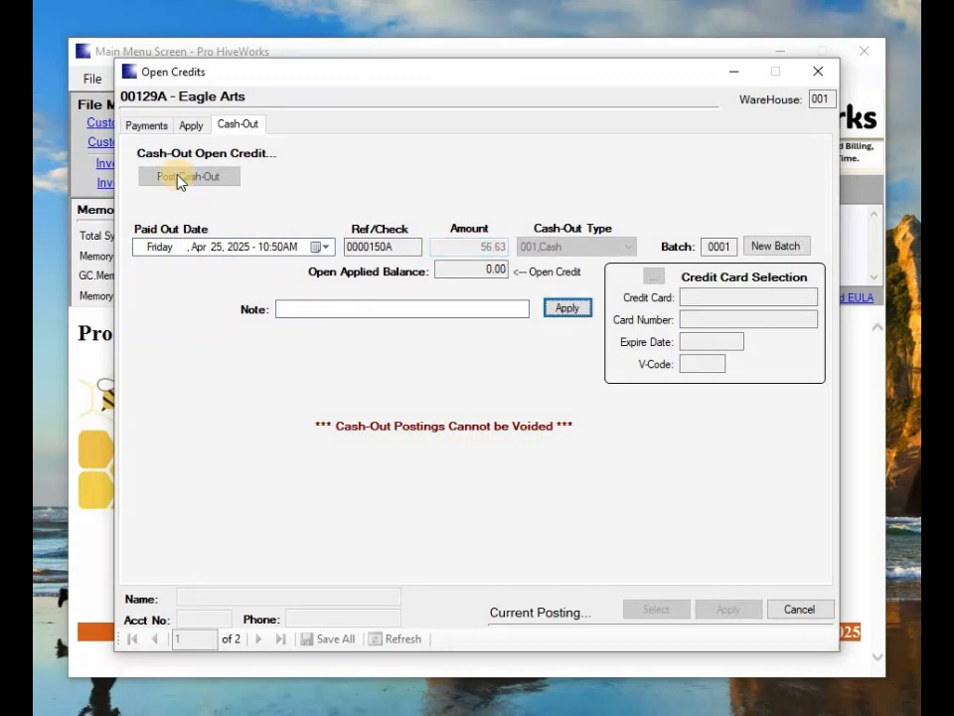
key("Return")
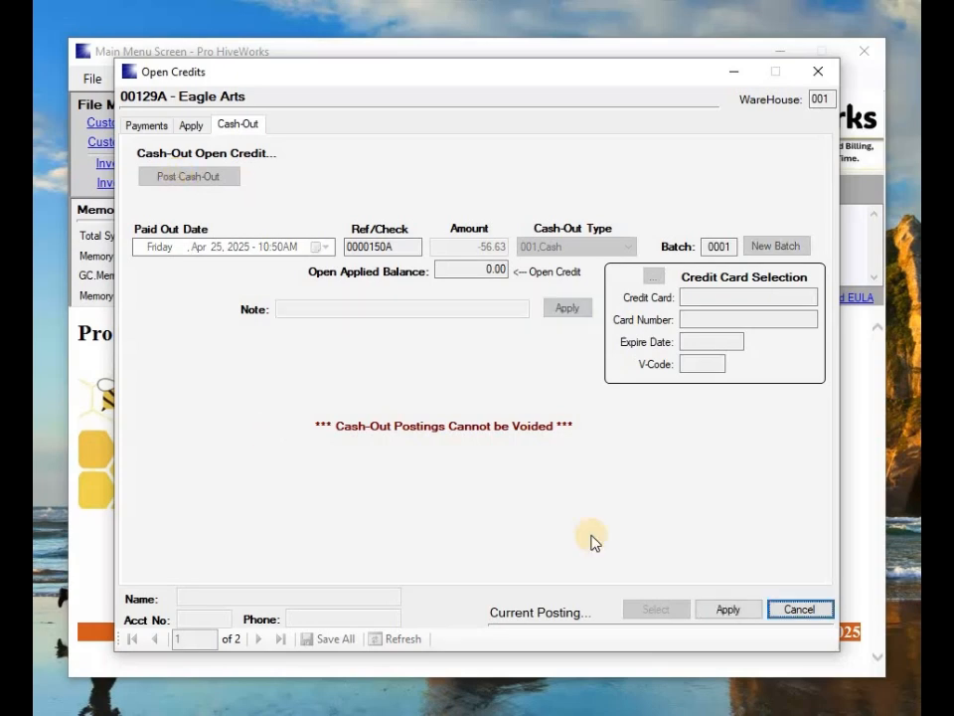
left_click(722, 612)
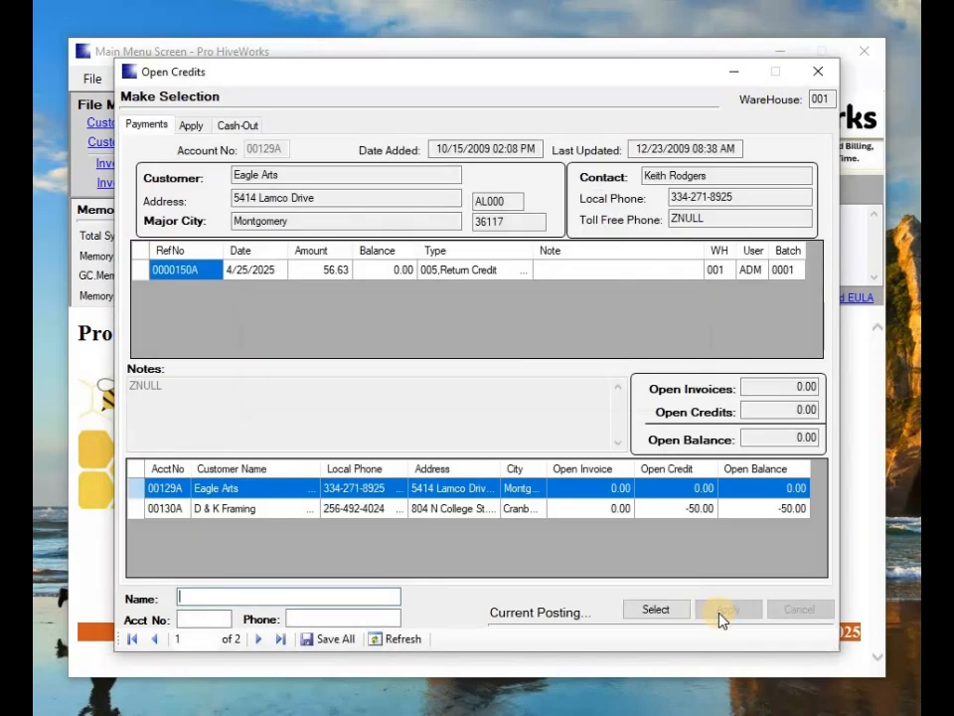
Save all changed credit records to the live database and close the Open Credits window
left_click(338, 640)
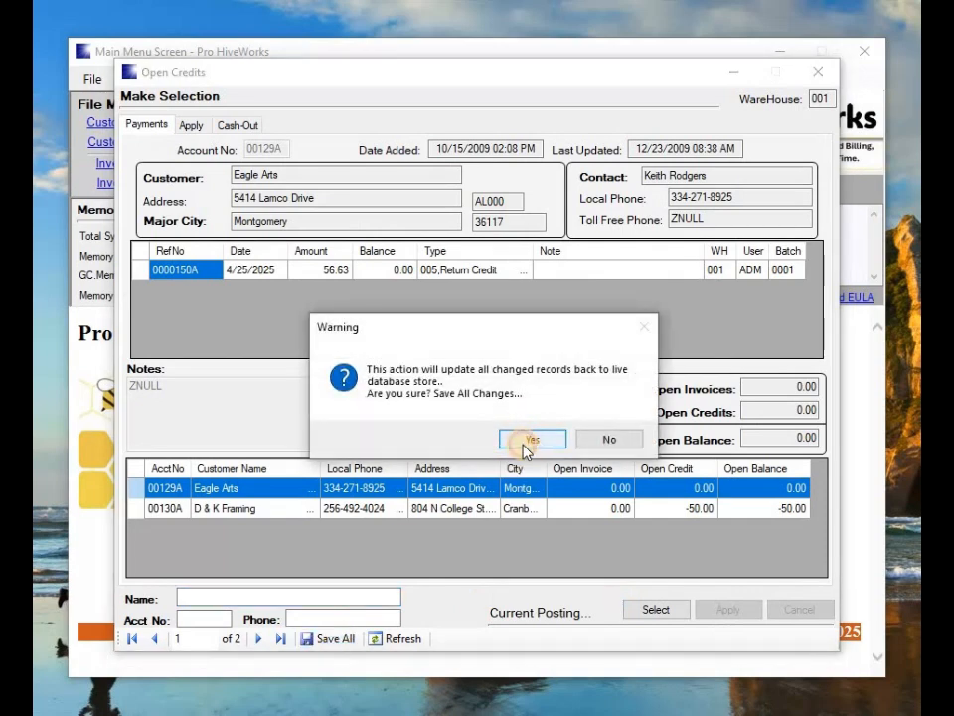
left_click(529, 440)
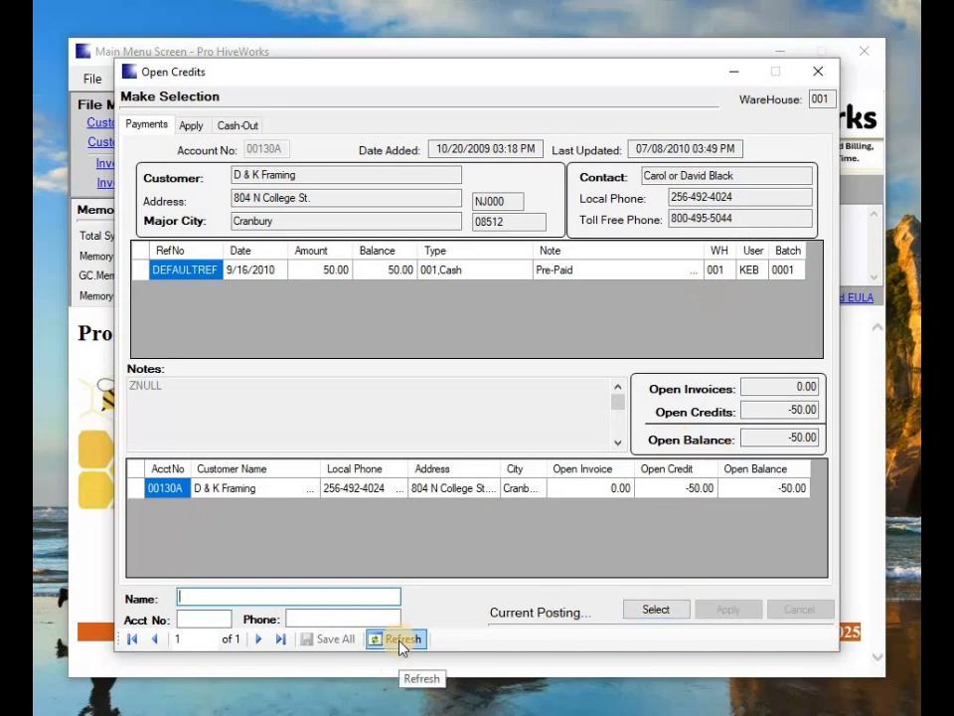
left_click(819, 71)
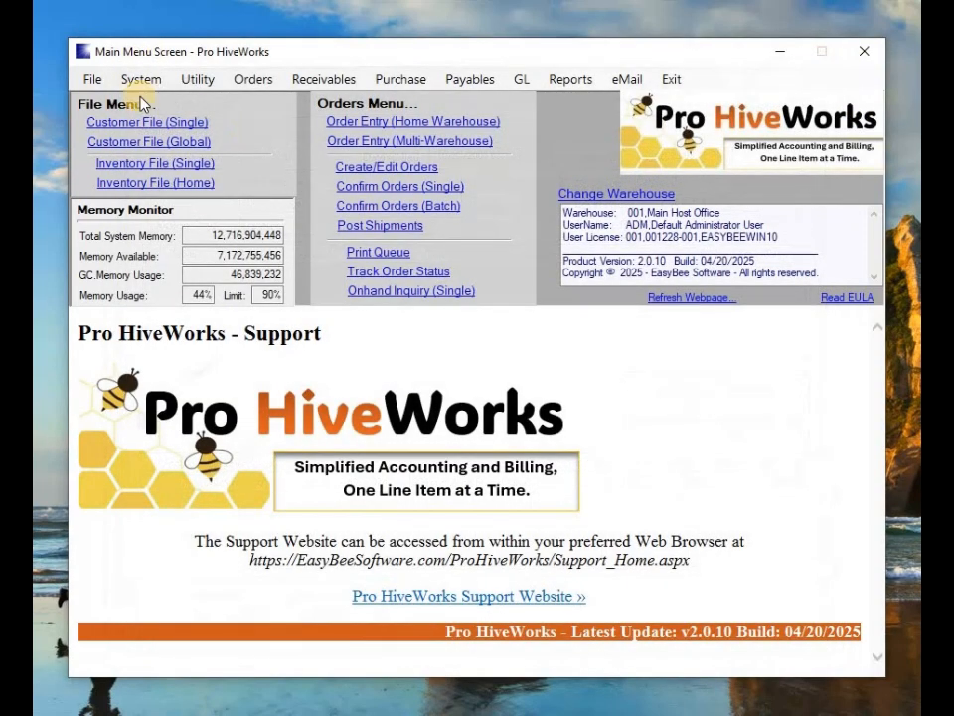
Open the single-warehouse customer file and load Eagle Arts by searching for the name EA
left_click(141, 126)
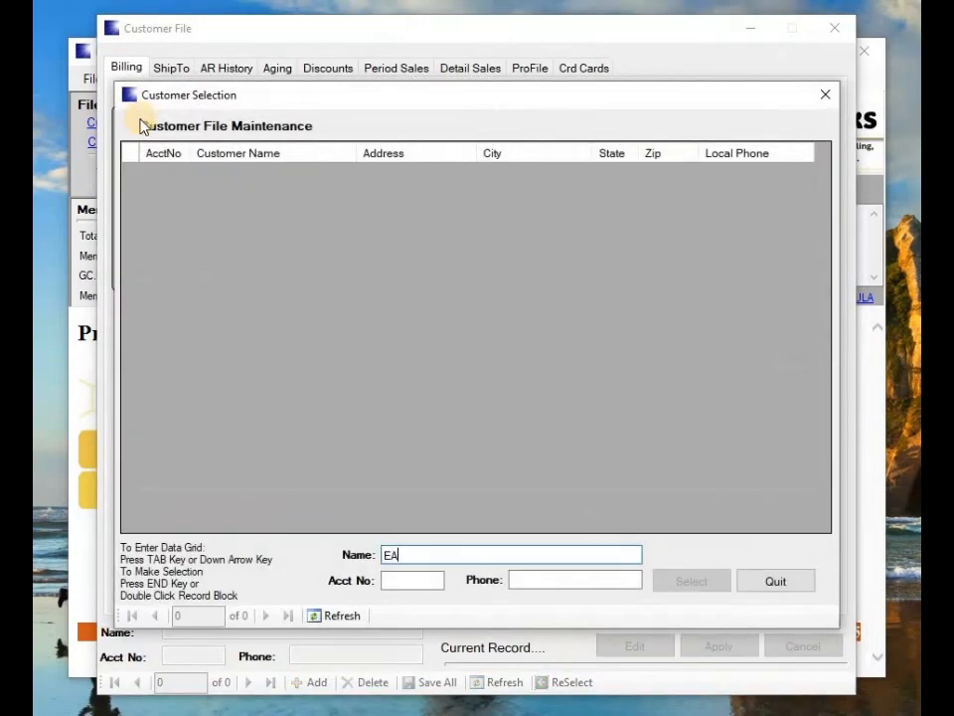
type("EA")
key("Return")
key("Return")
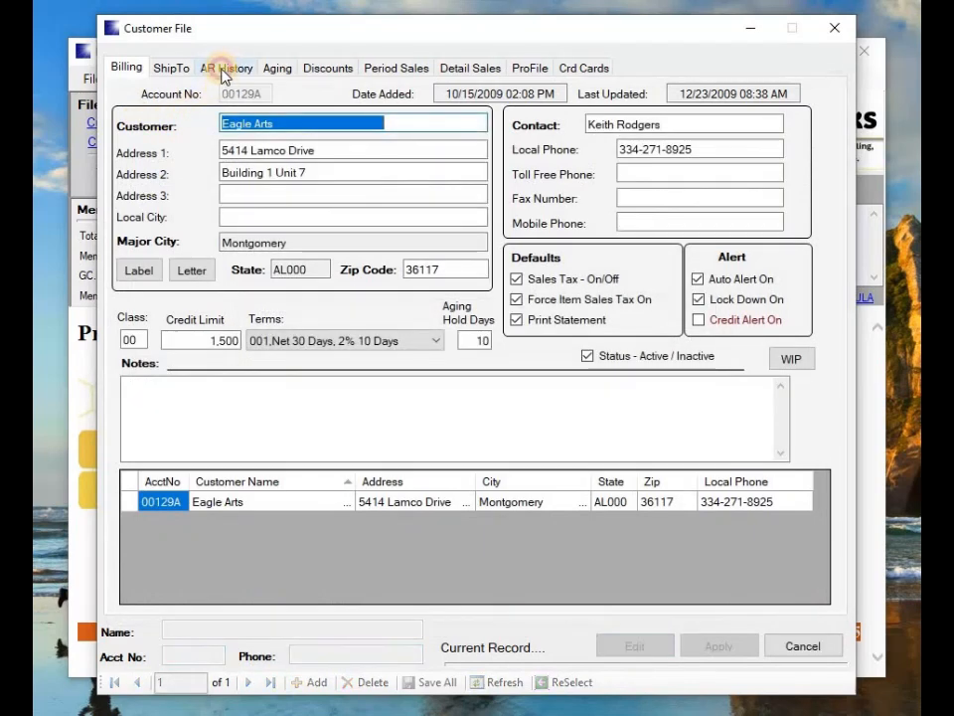
Examine Eagle Arts' cash-out, return credit and payment entries in AR history, check its open receivables aging and exit the customer file
left_click(222, 69)
left_click(242, 289)
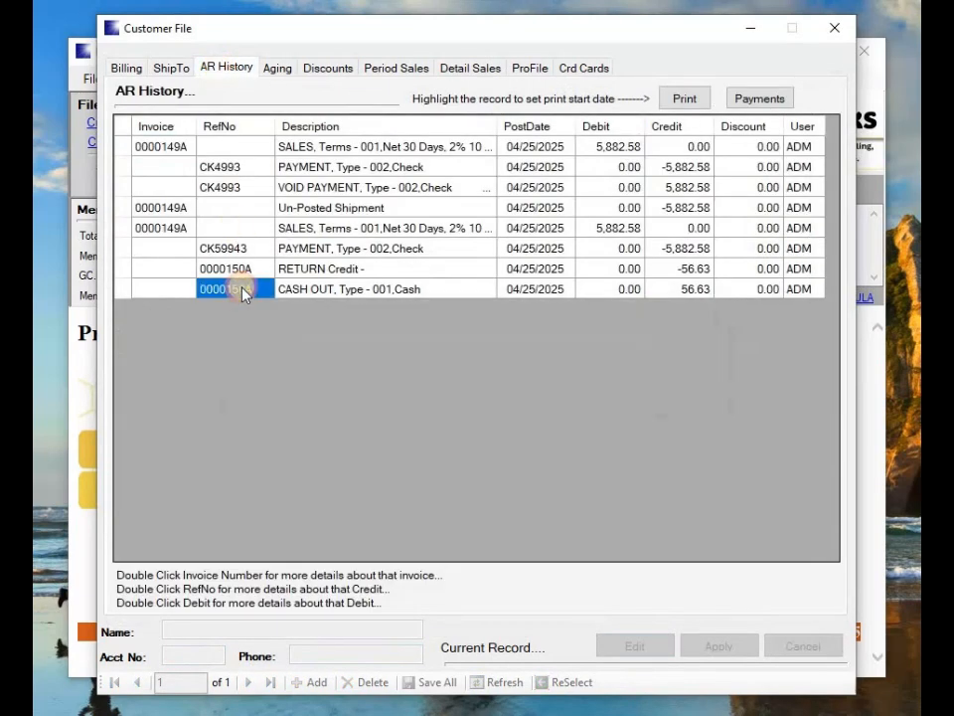
left_click(342, 271)
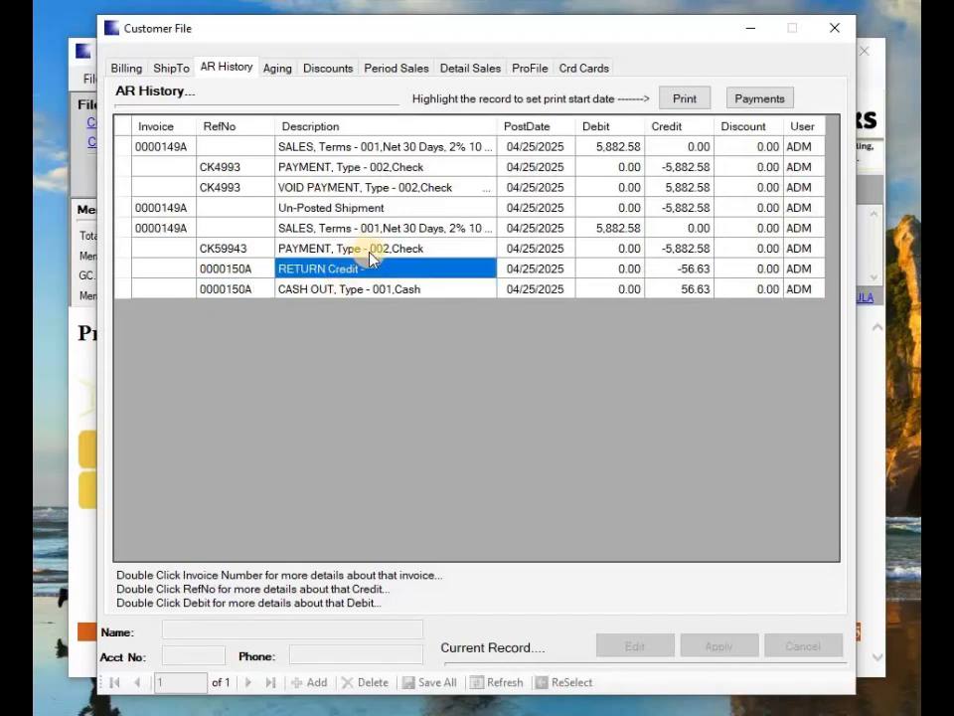
left_click(375, 249)
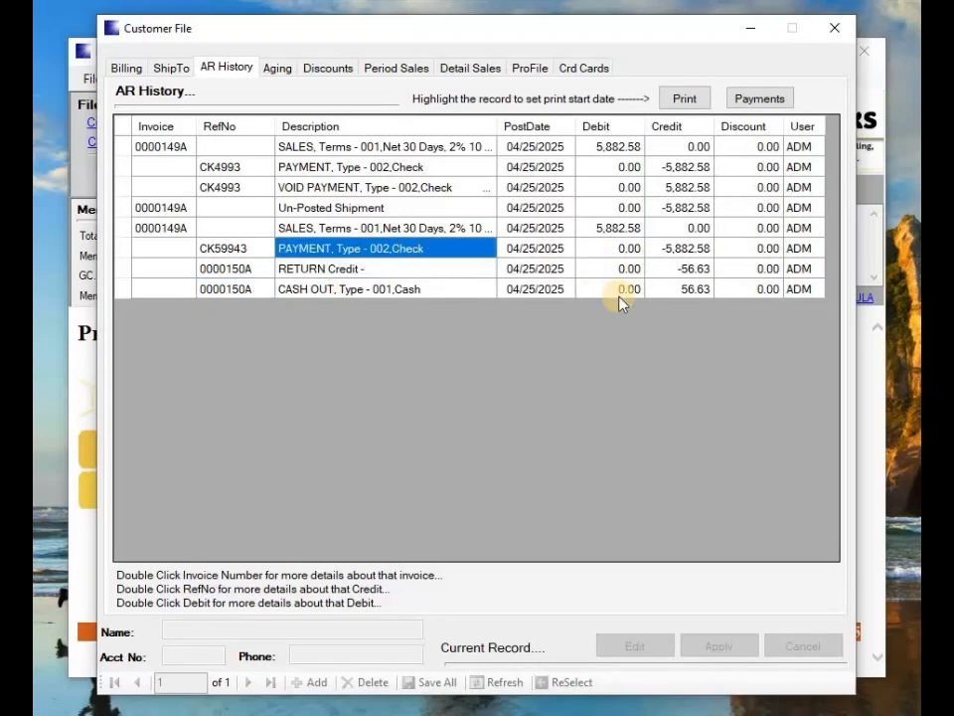
left_click(279, 69)
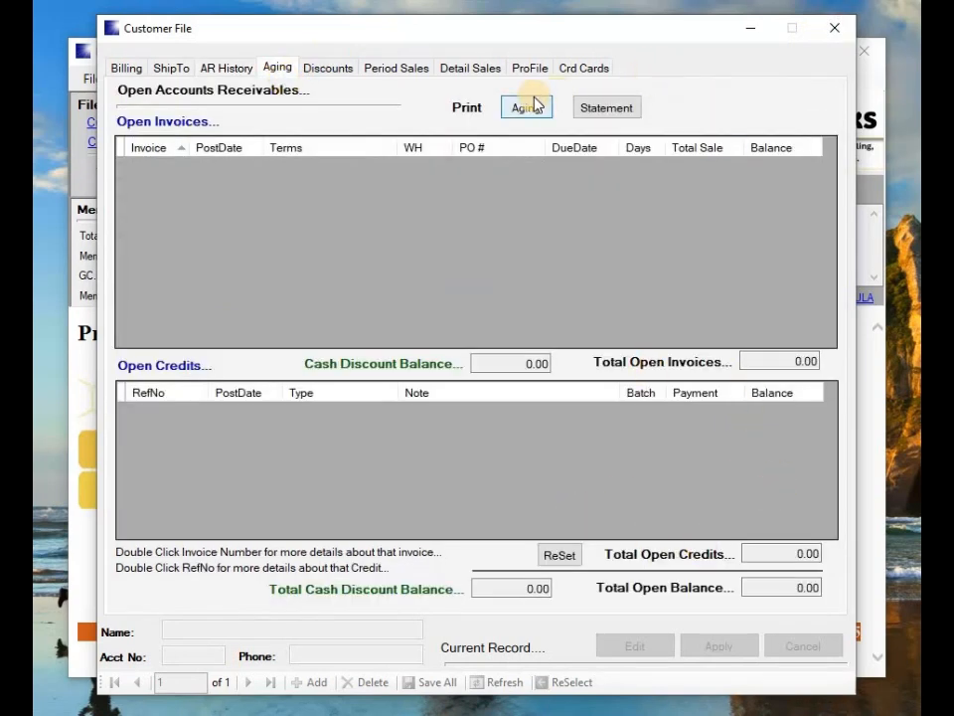
left_click(833, 28)
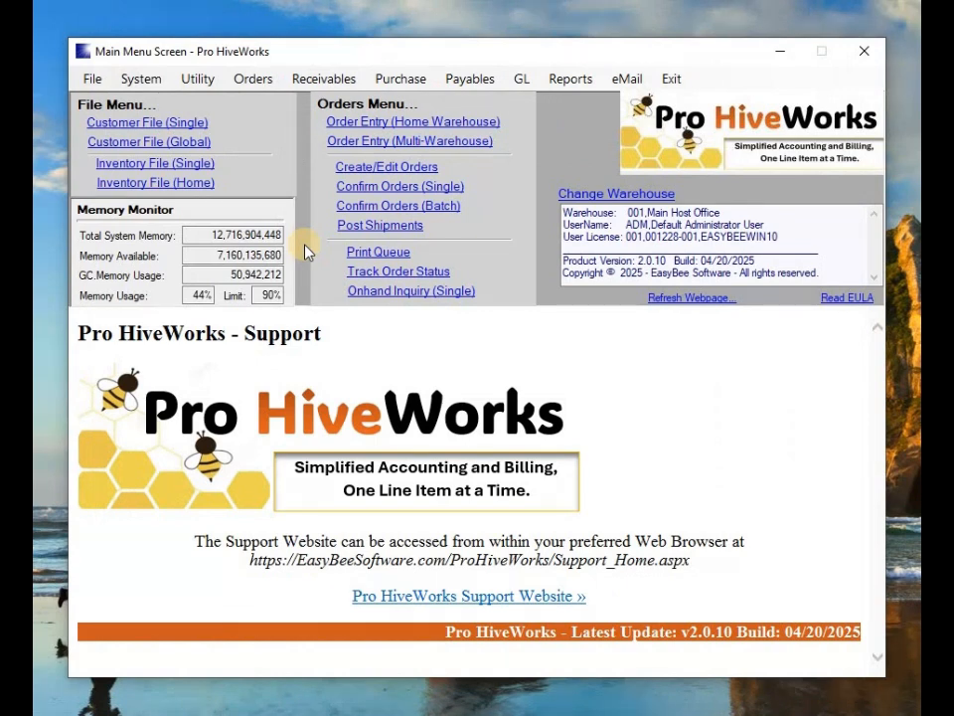
Open the BL Frame Shop order for shipment posting and set the ship quantity of its TV3240CL Sheet line to 2
left_click(379, 228)
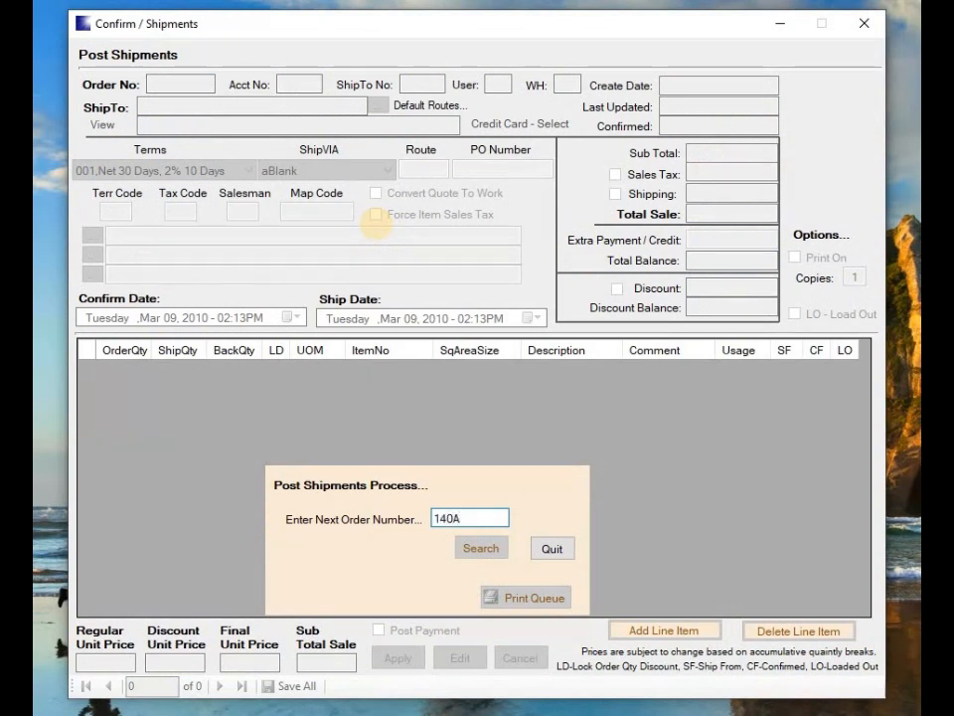
key("Return")
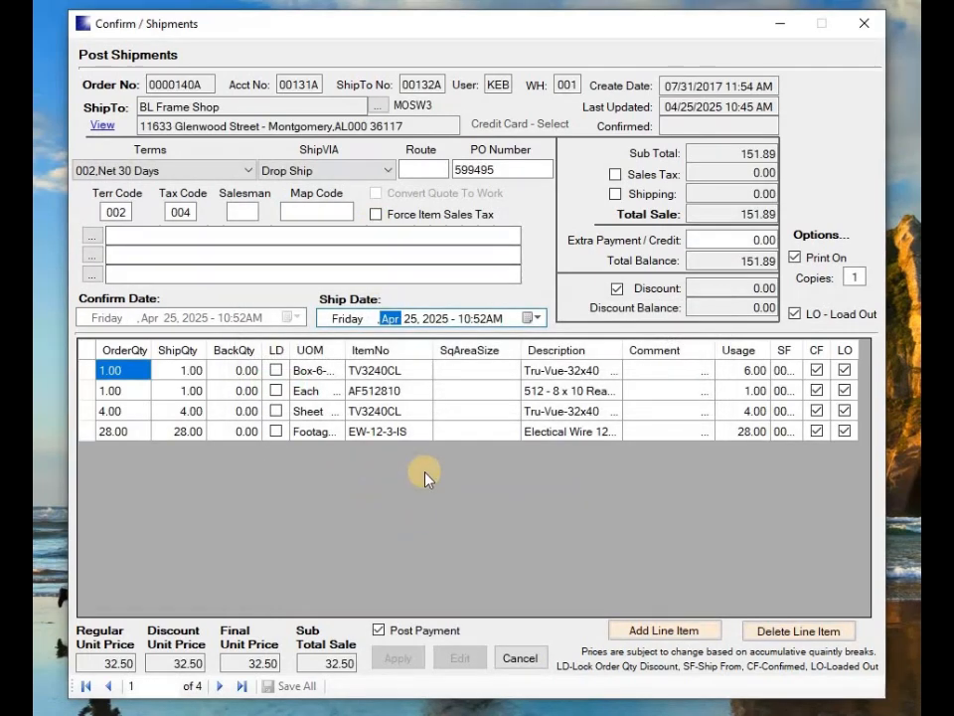
left_click(184, 419)
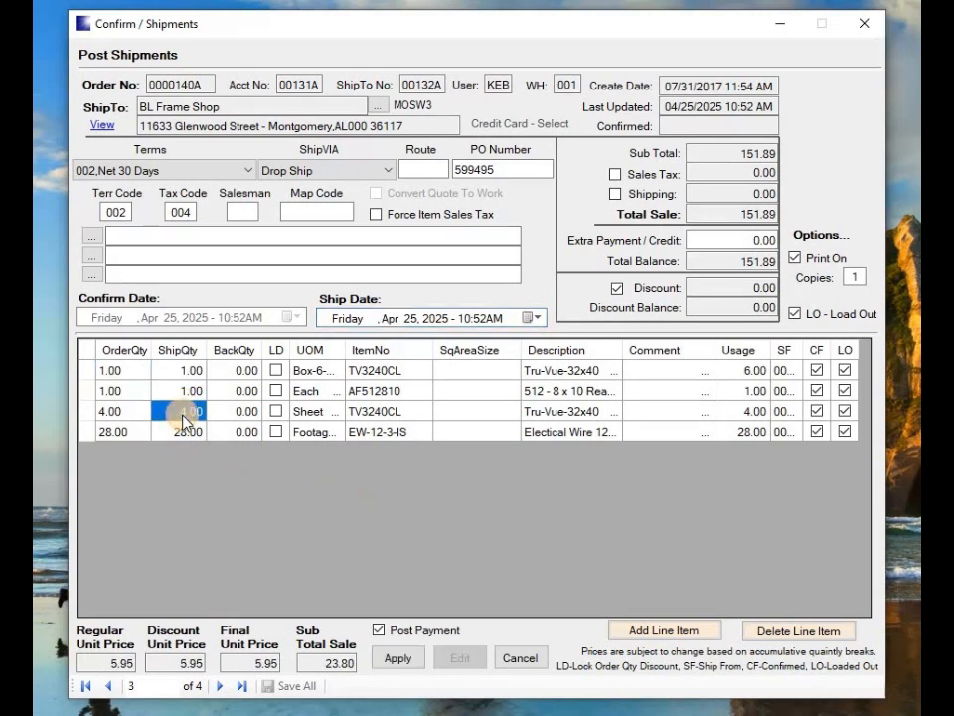
type("2")
key("Return")
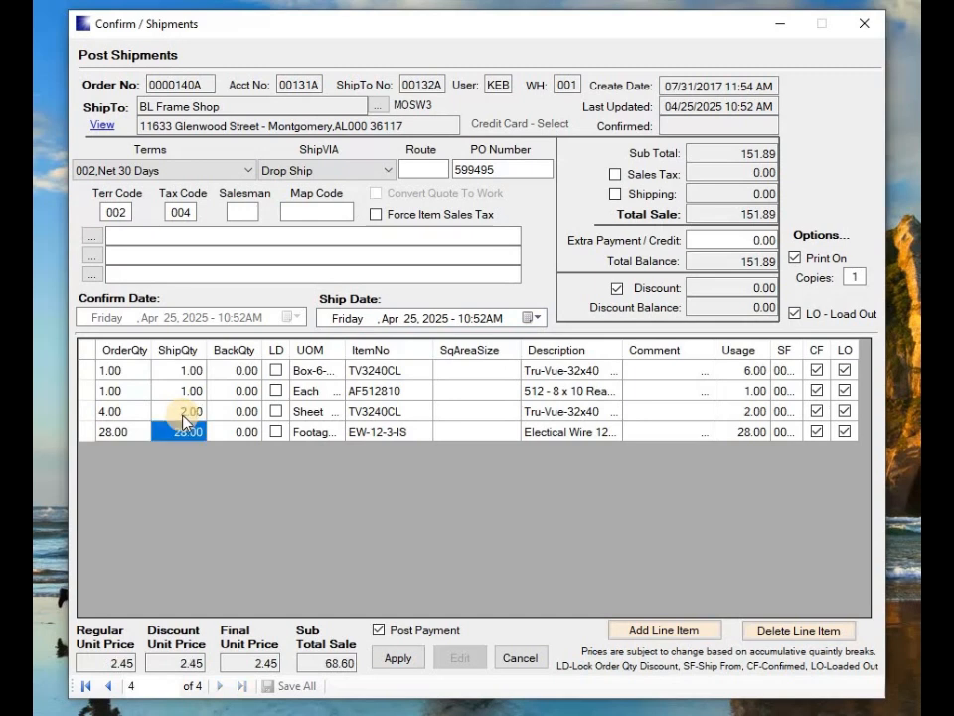
Set the back-order quantity of the TV3240CL Sheet line to 2
key("Up")
key("Right")
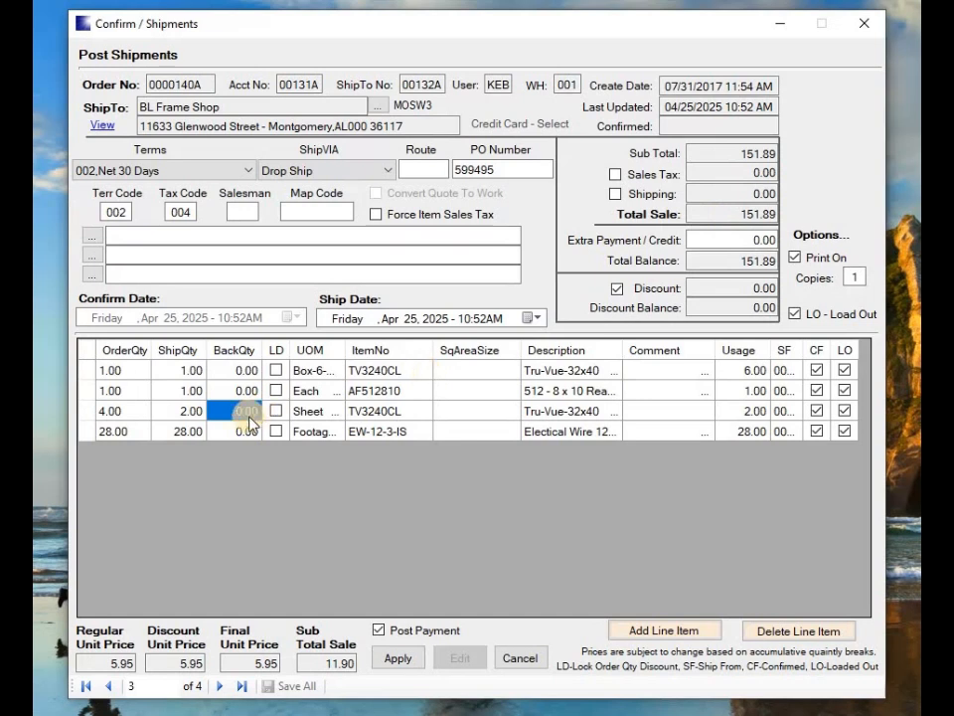
type("2")
key("Return")
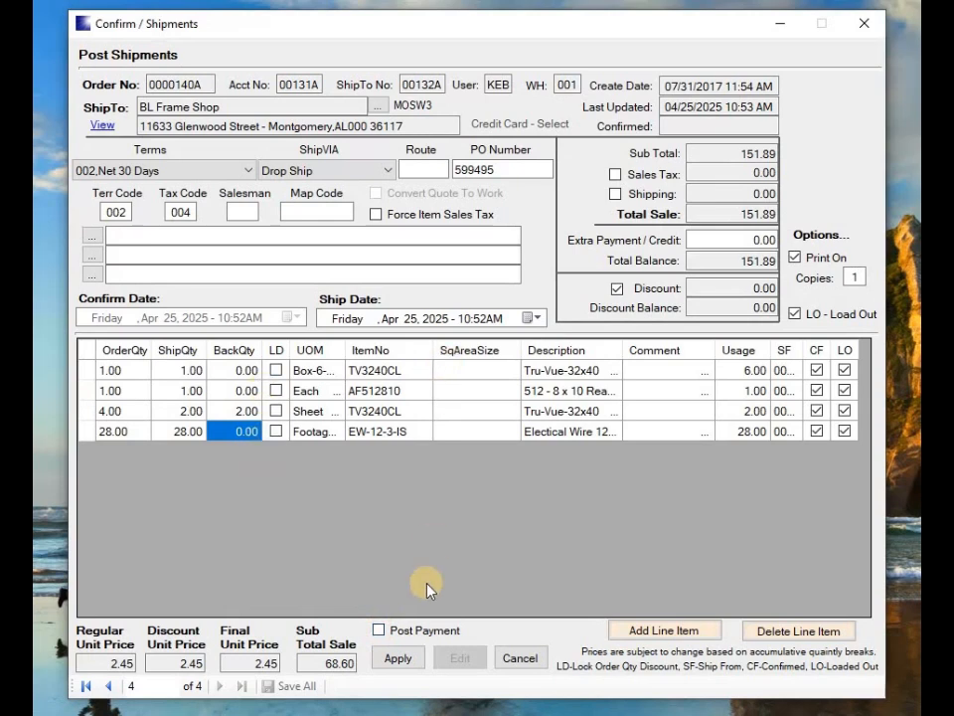
Apply the BL Frame Shop shipment with Post Payment turned off and save all changes
left_click(403, 659)
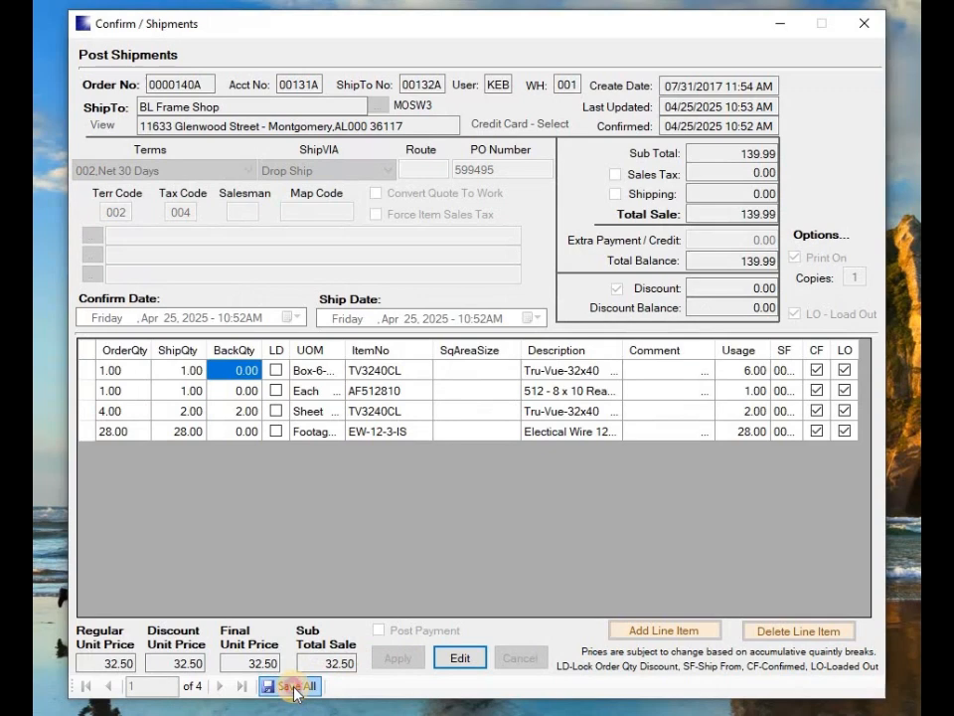
left_click(293, 686)
left_click(526, 444)
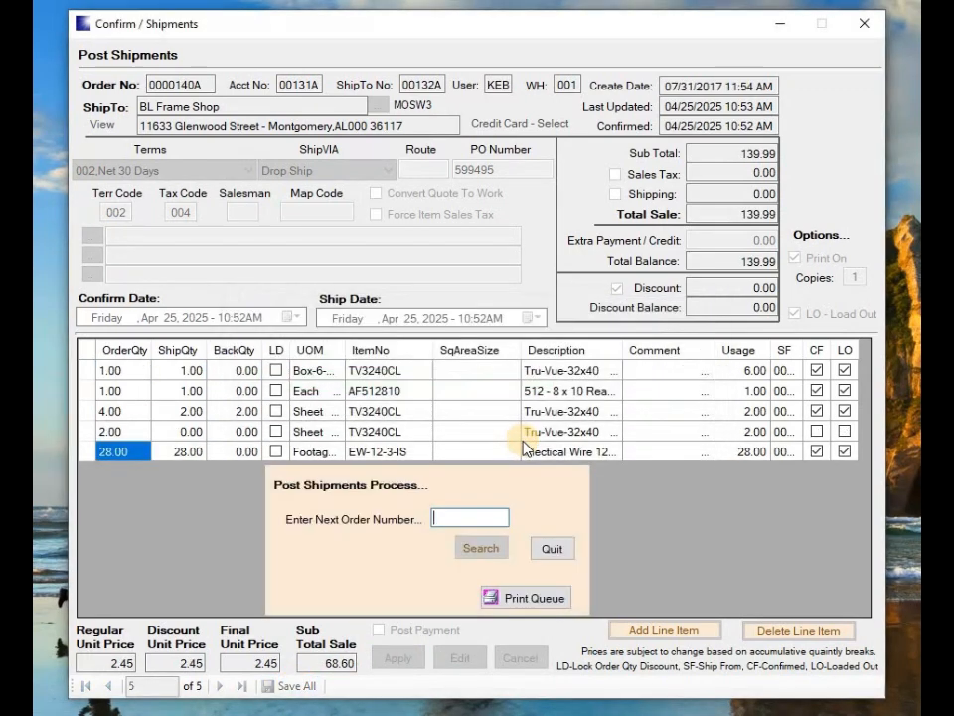
Generate the queued BL Frame Shop invoice, review its shipped and back-ordered quantities and balance due, and close the printout
left_click(518, 596)
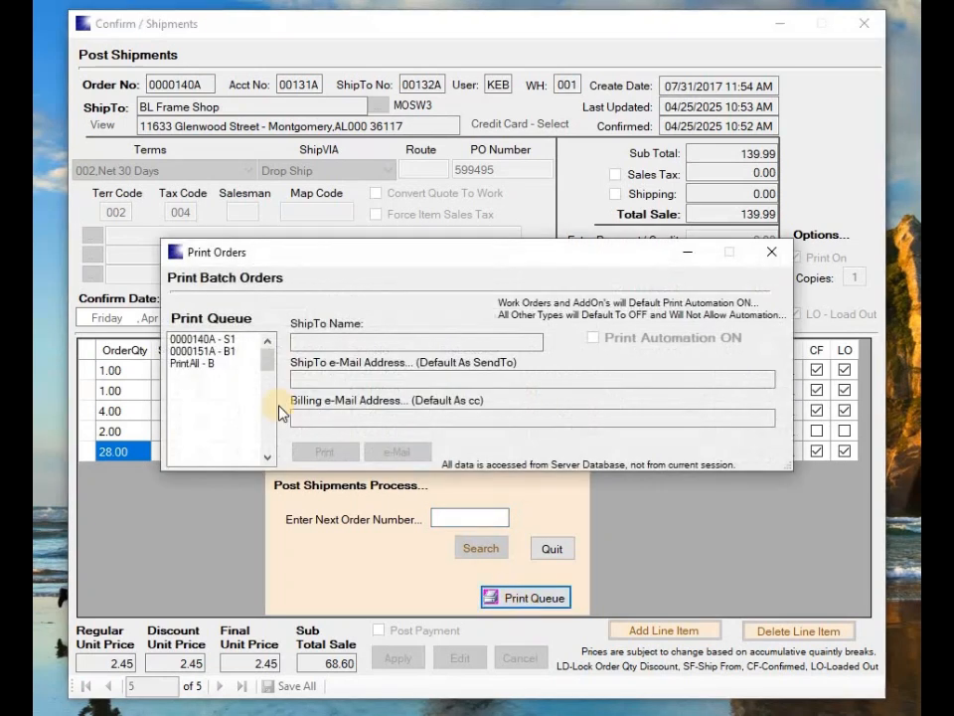
left_click(214, 339)
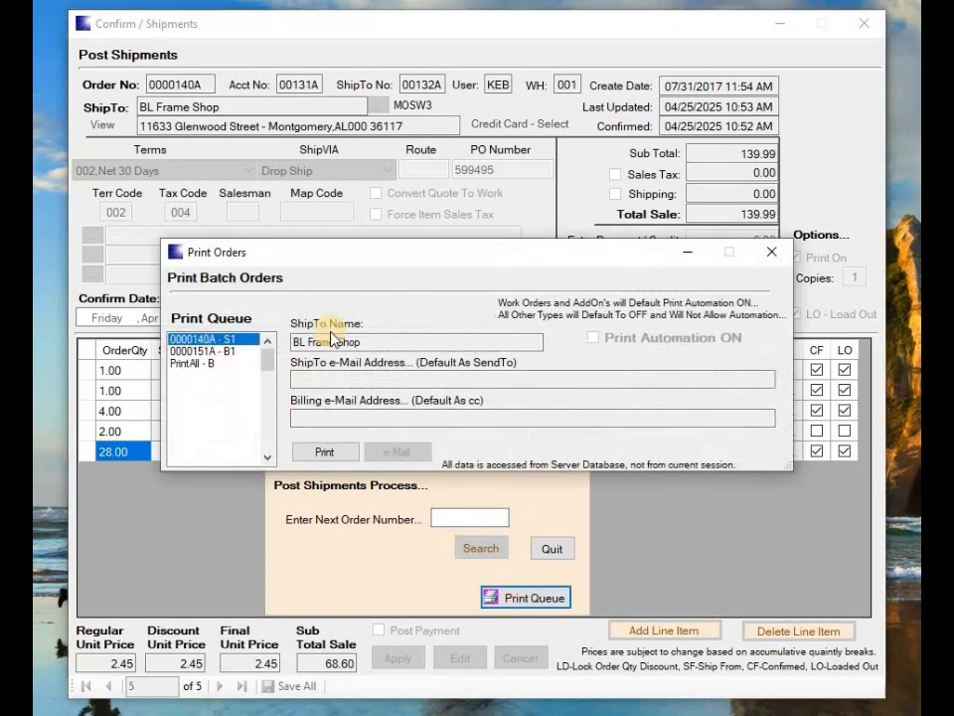
left_click(323, 452)
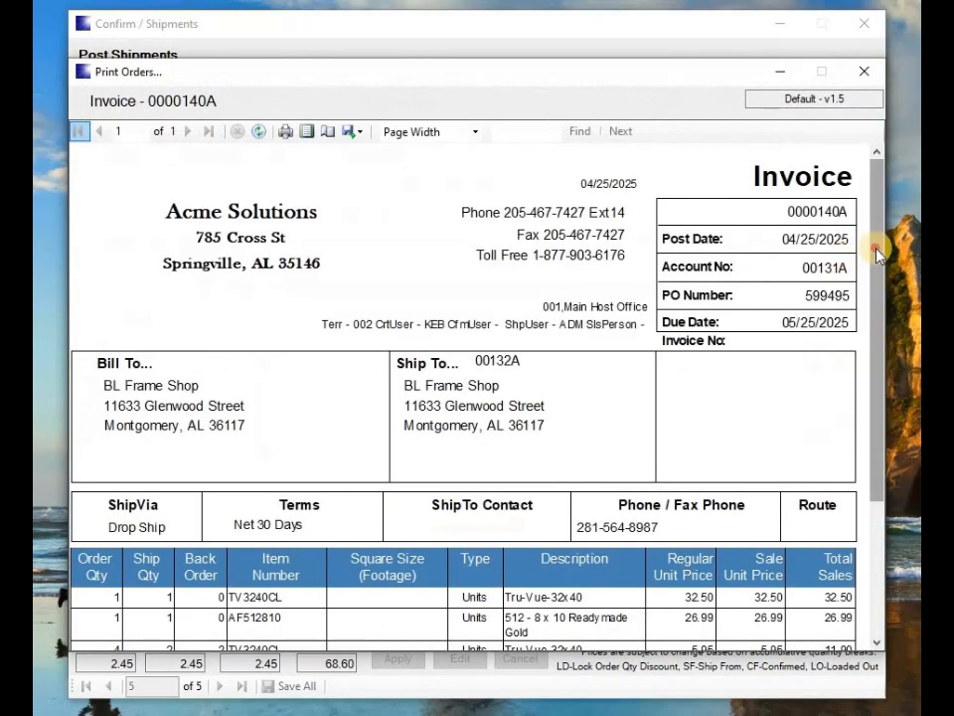
left_click_drag(871, 414, 871, 548)
left_click(833, 628)
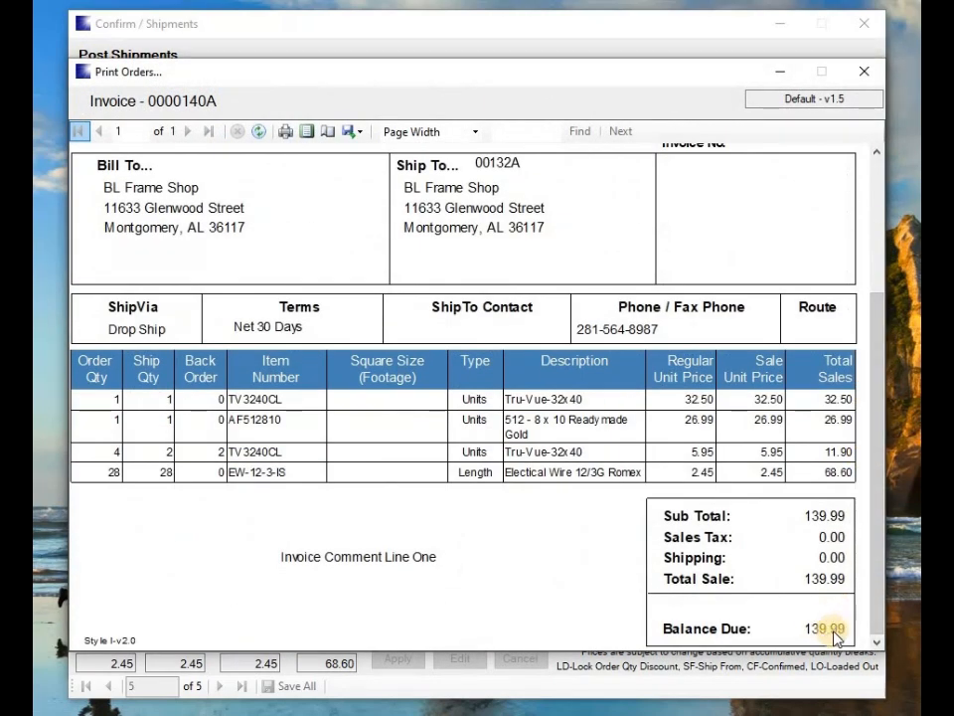
left_click(215, 464)
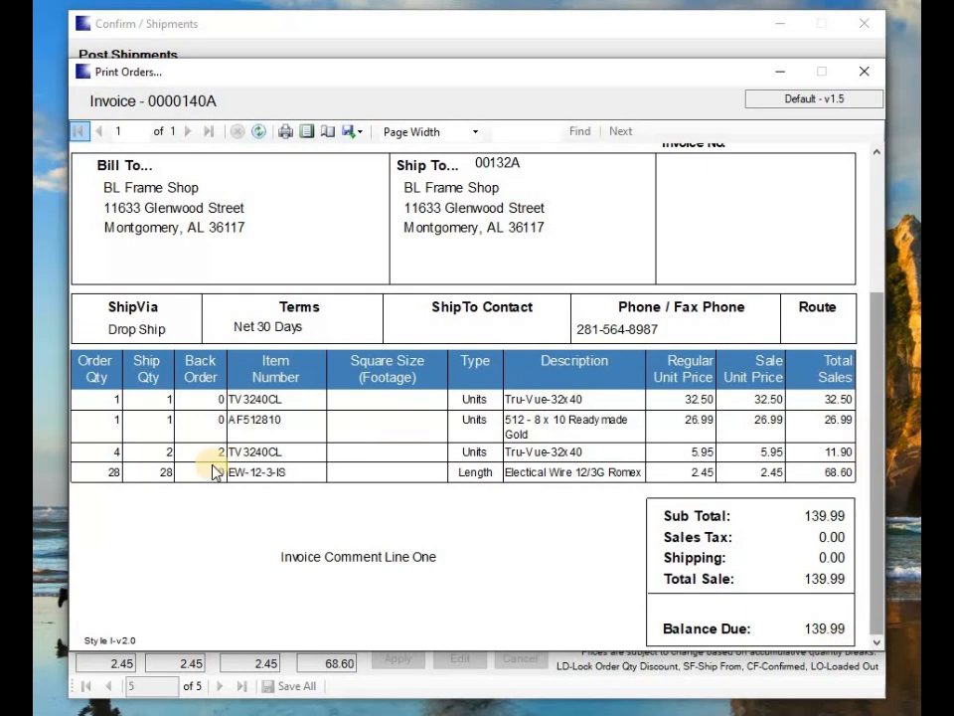
left_click(163, 453)
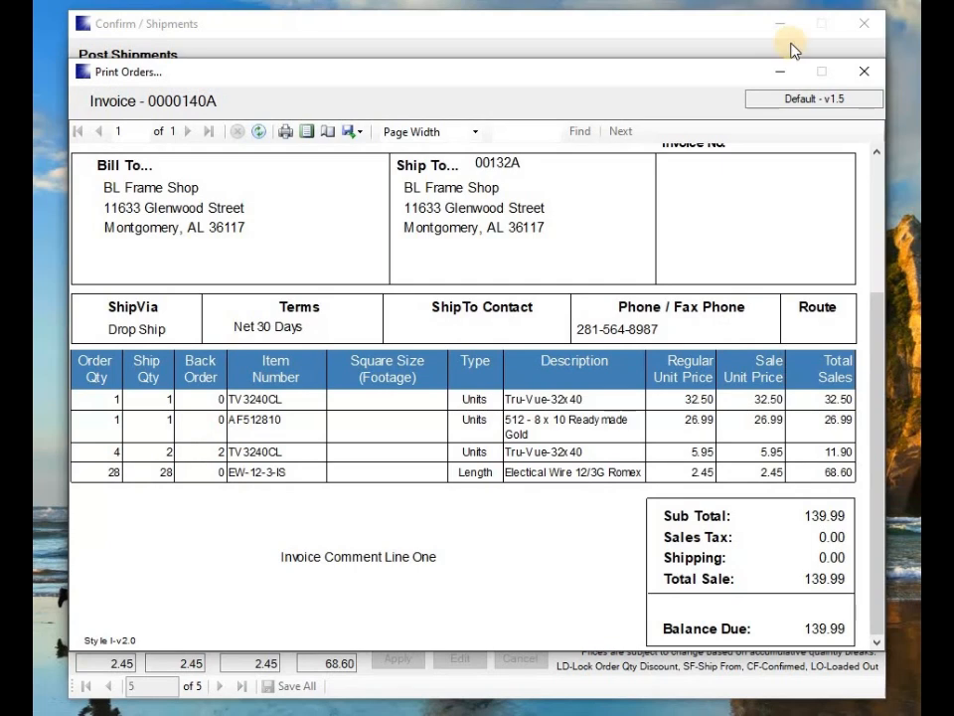
left_click(872, 80)
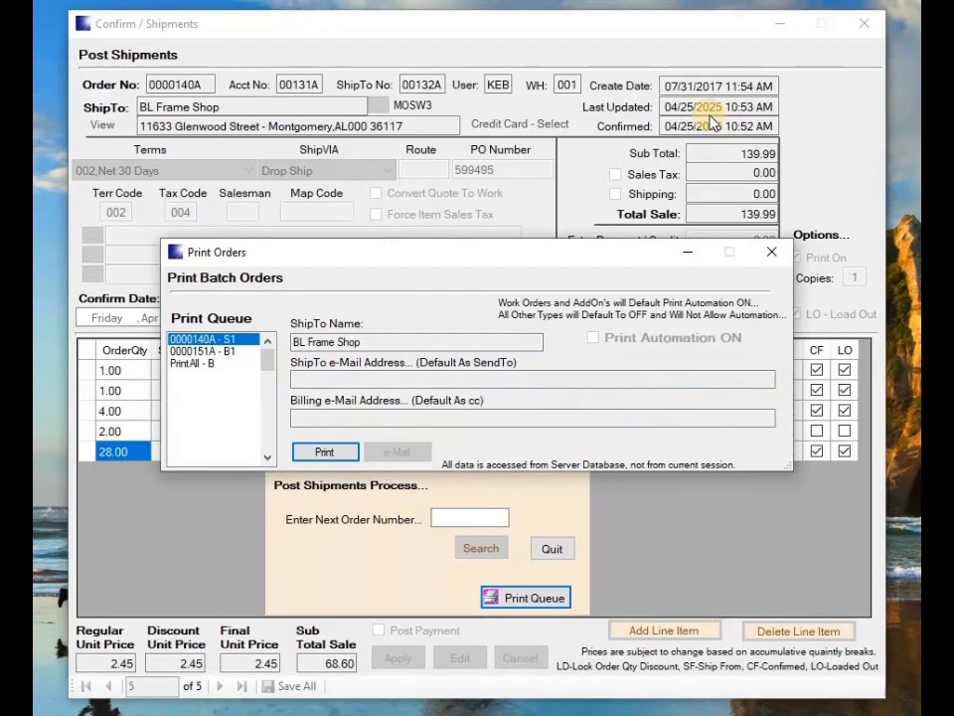
Generate the queued BL Frame Shop back-order document, review it, and close the print queue, emptying it
left_click(209, 351)
left_click(329, 452)
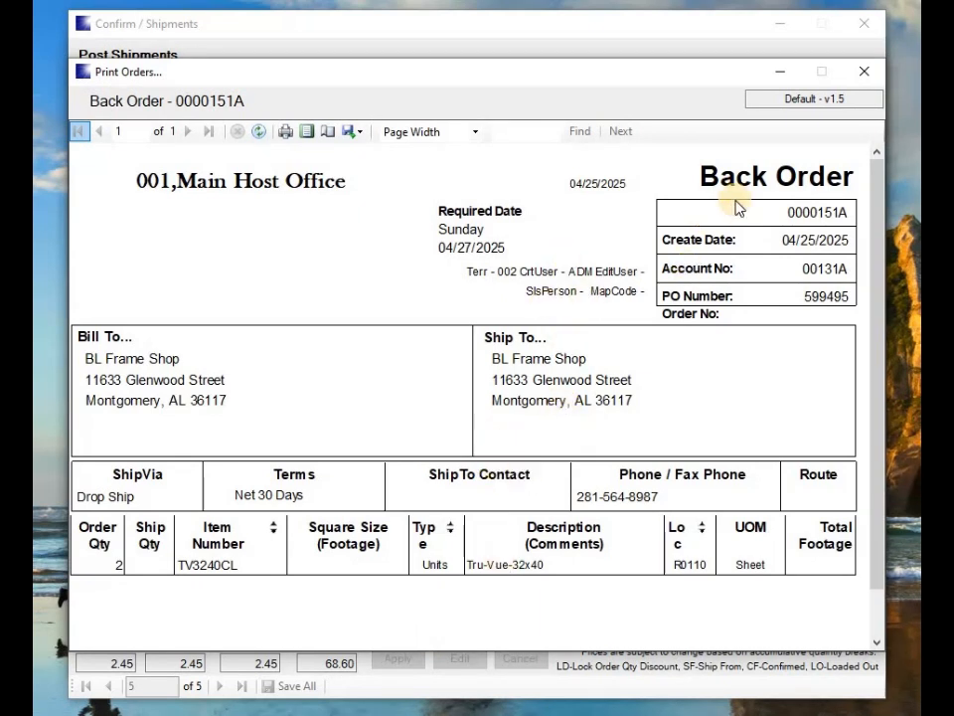
left_click(860, 74)
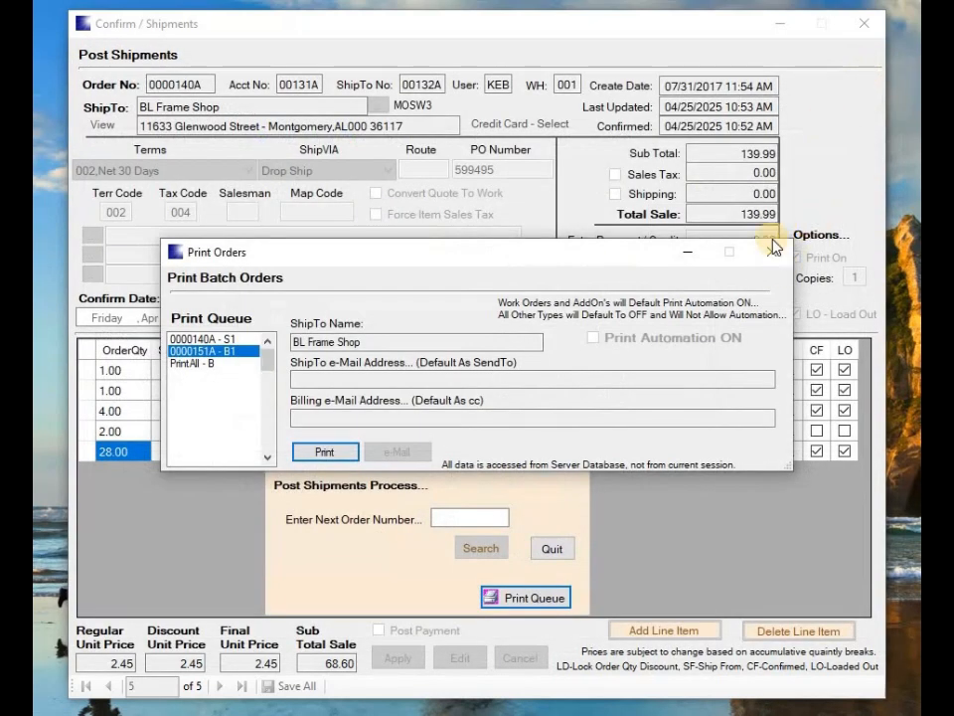
left_click(776, 255)
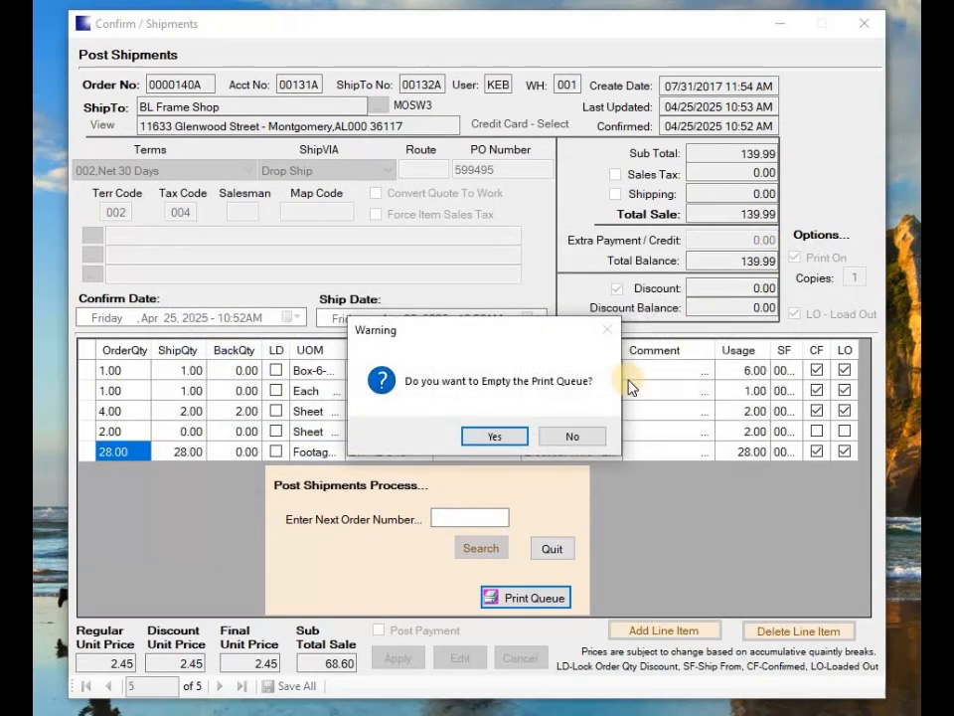
left_click(489, 434)
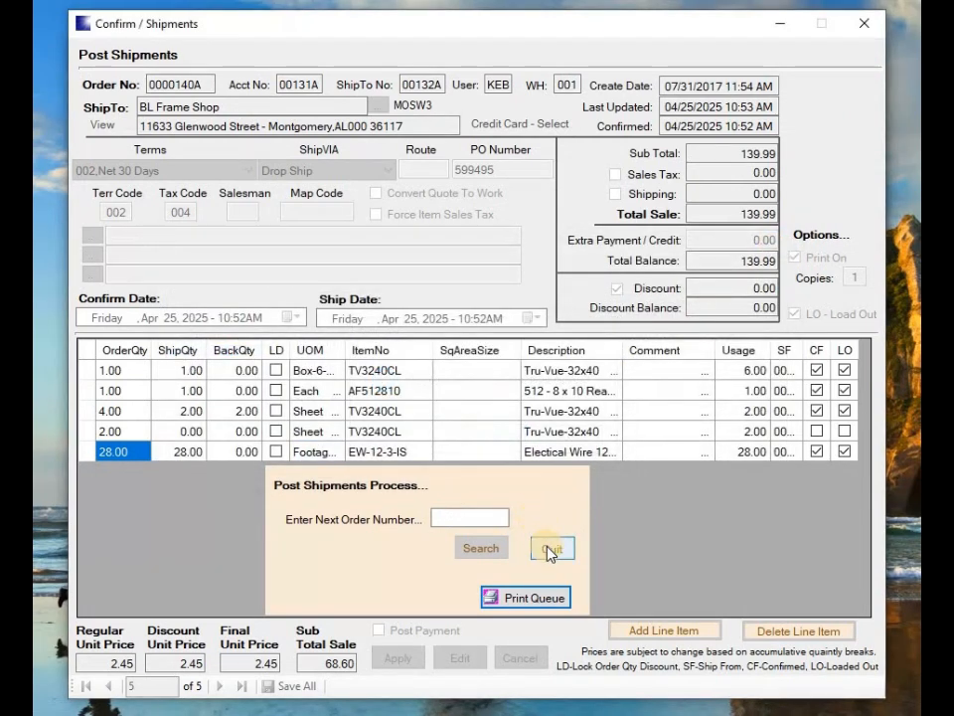
List the open orders available for shipment posting and open the BL Frame Shop back order
left_click(444, 516)
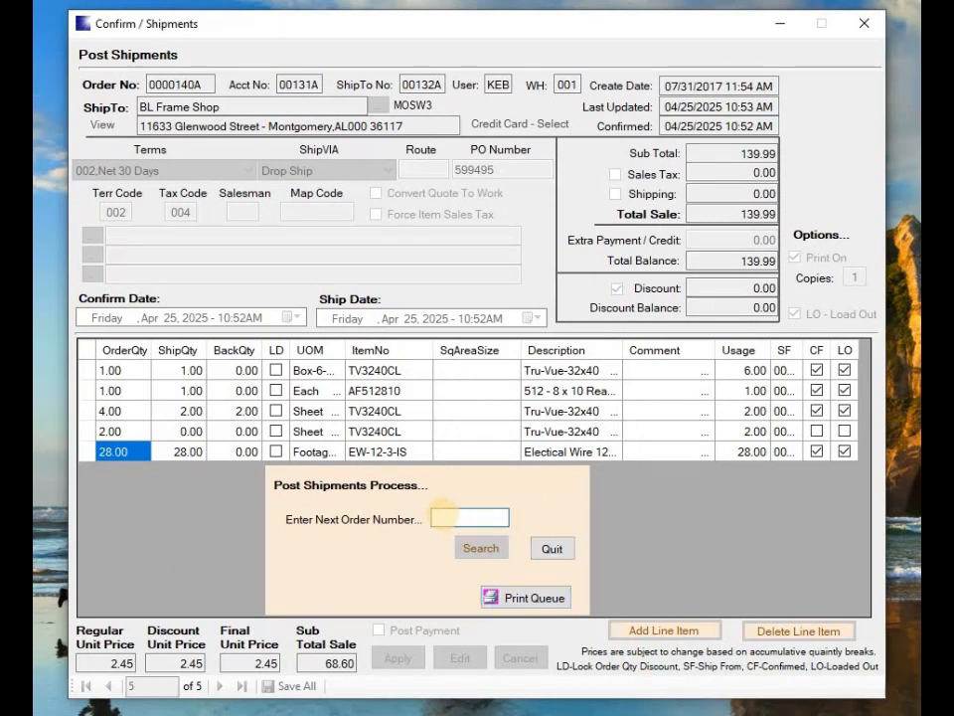
type("1")
key("Return")
key("Return")
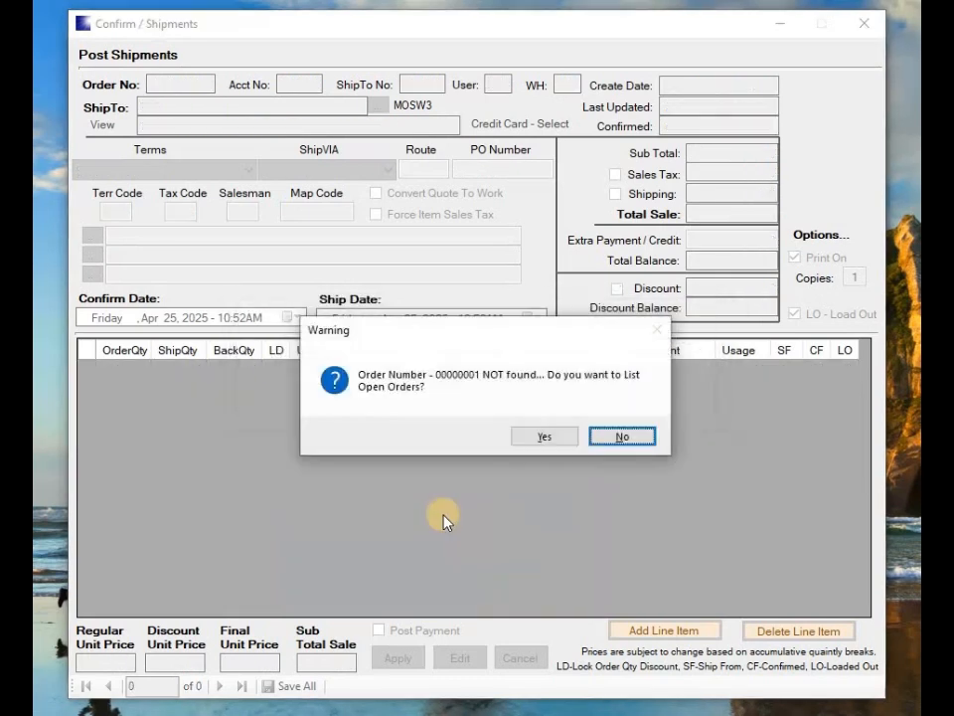
key("y")
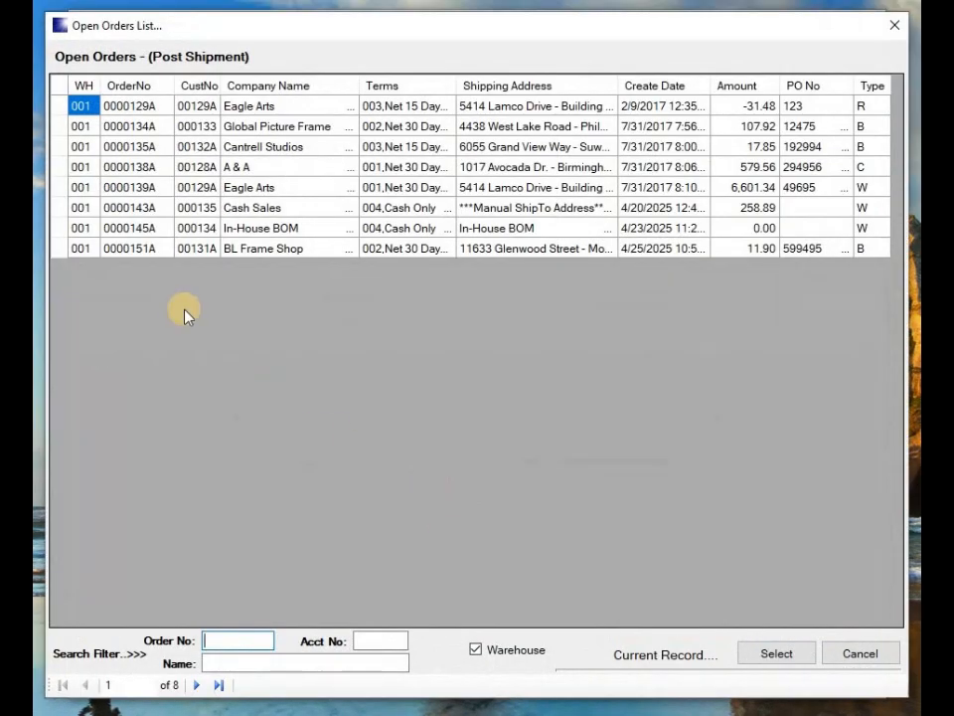
double_click(62, 253)
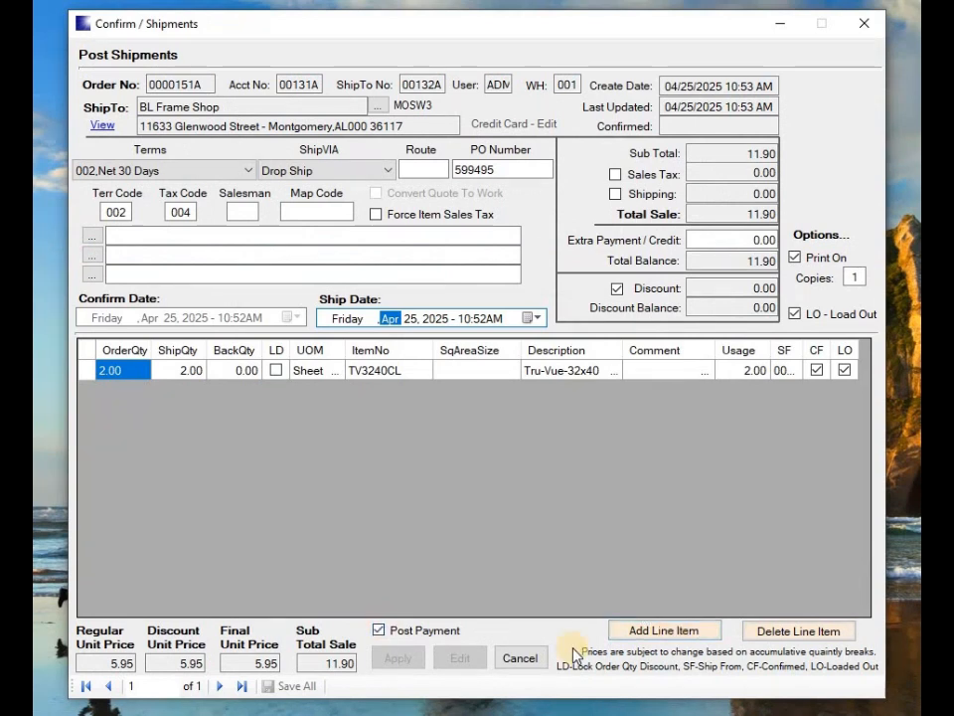
Apply the BL Frame Shop back-order shipment with Post Payment left on and save all changes
key("Tab")
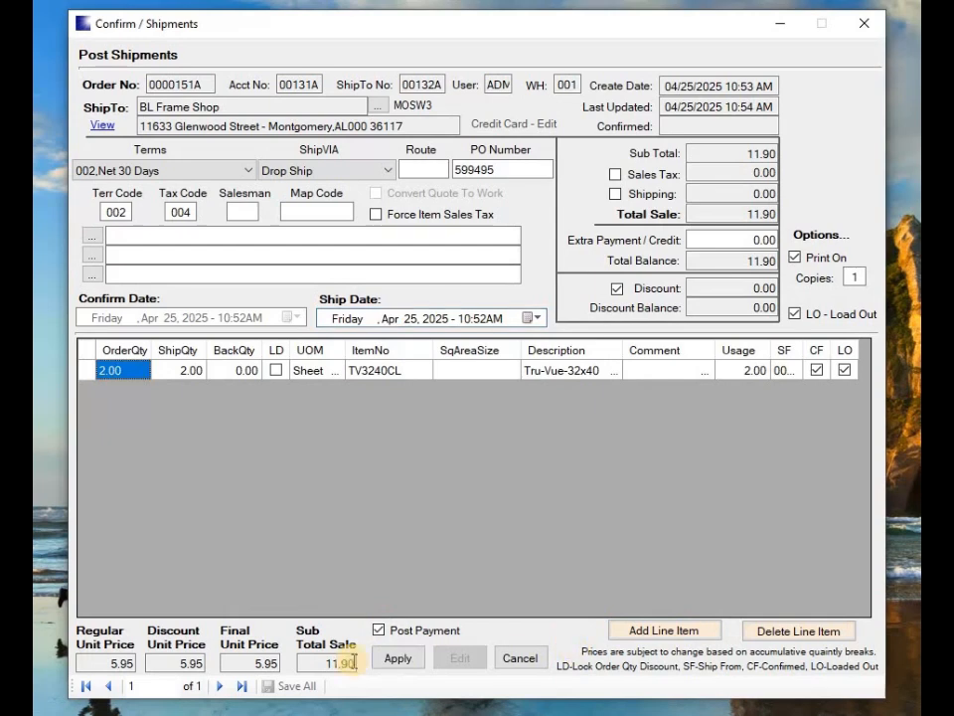
left_click(416, 664)
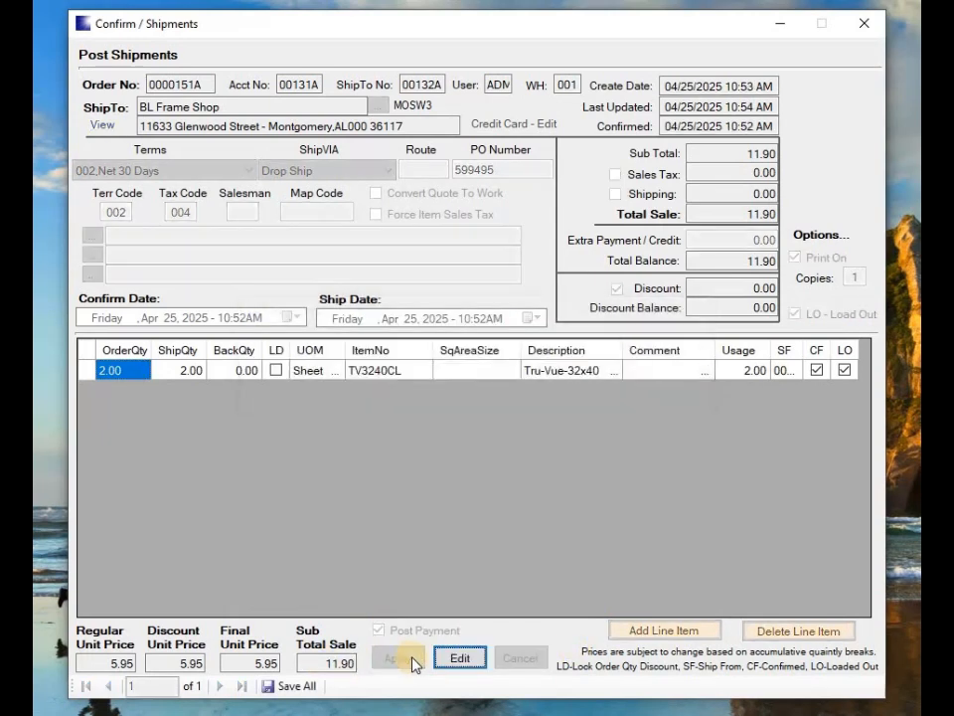
left_click(306, 686)
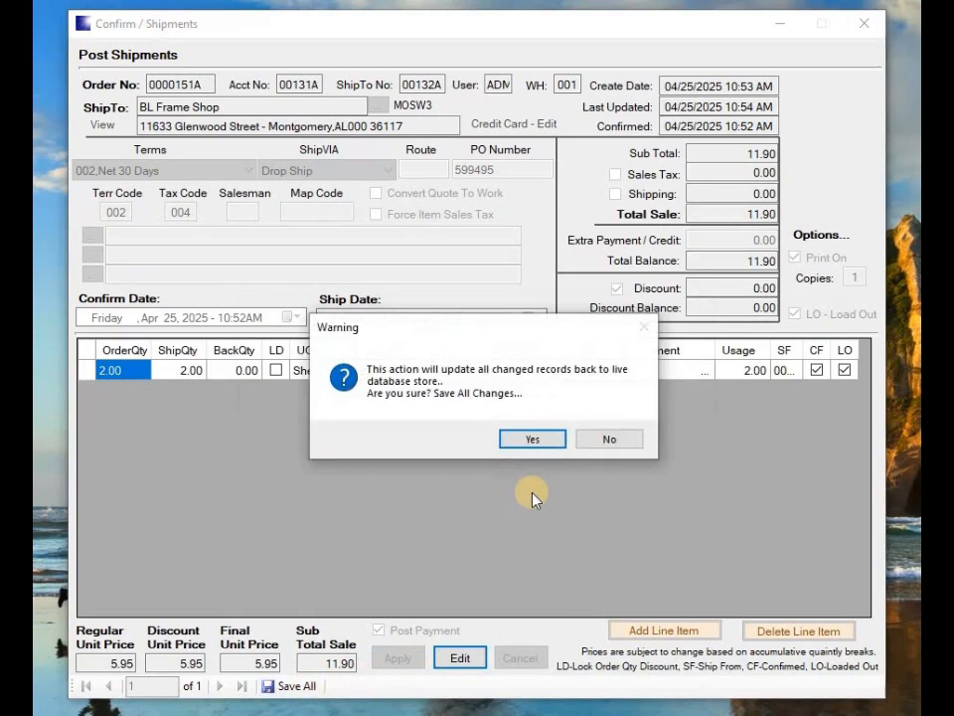
left_click(537, 443)
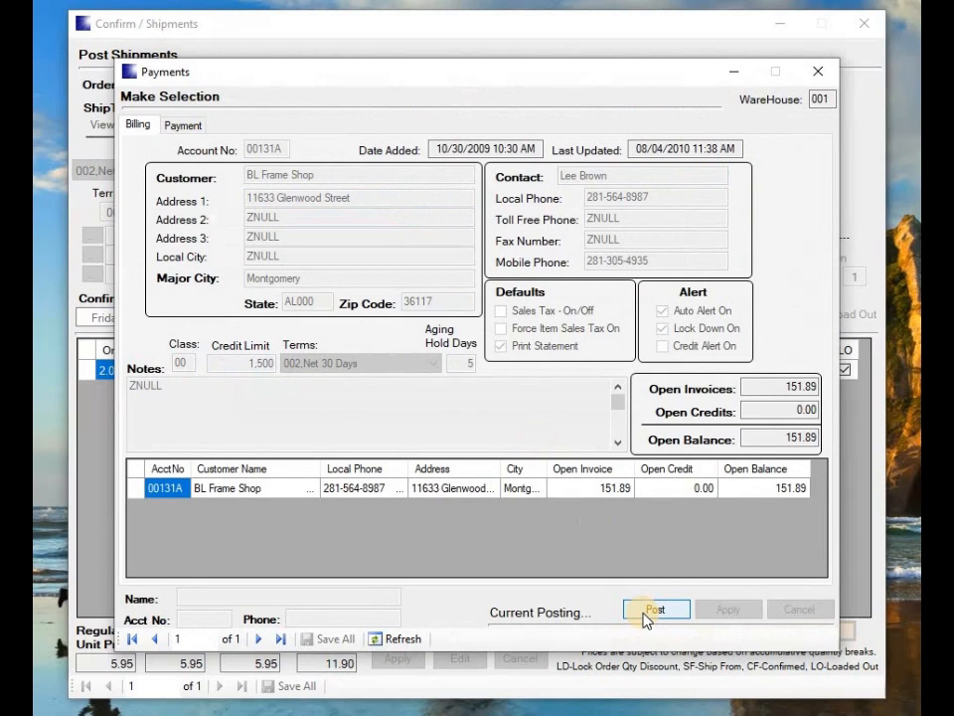
Start a BL Frame Shop payment with reference CK5004, amount 151.89 and payment type 002,Check, leaving the note blank
left_click(648, 610)
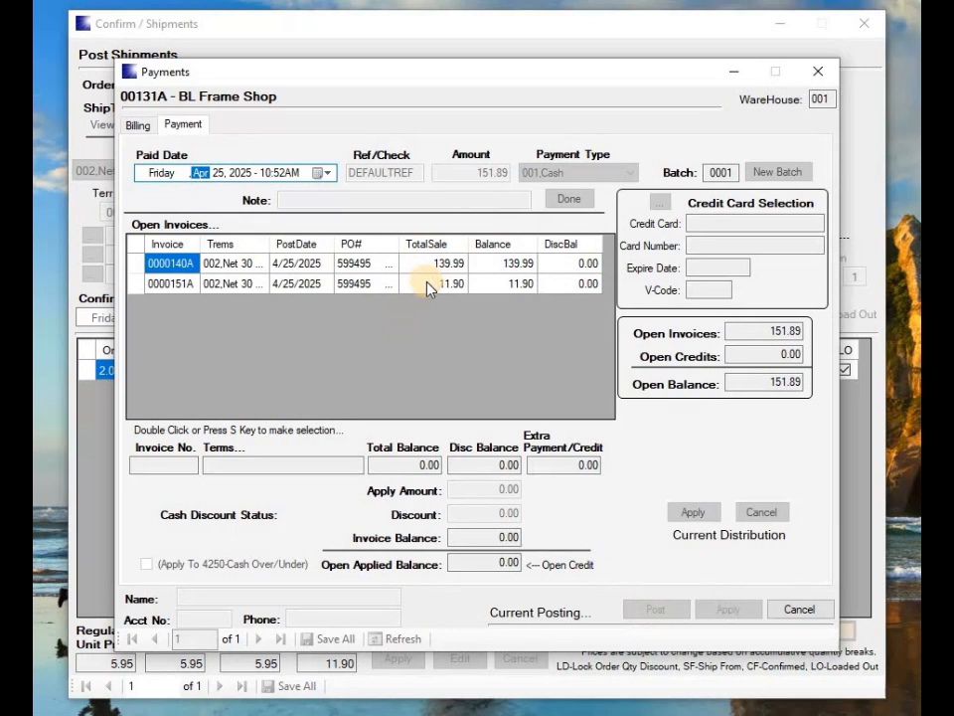
key("Tab")
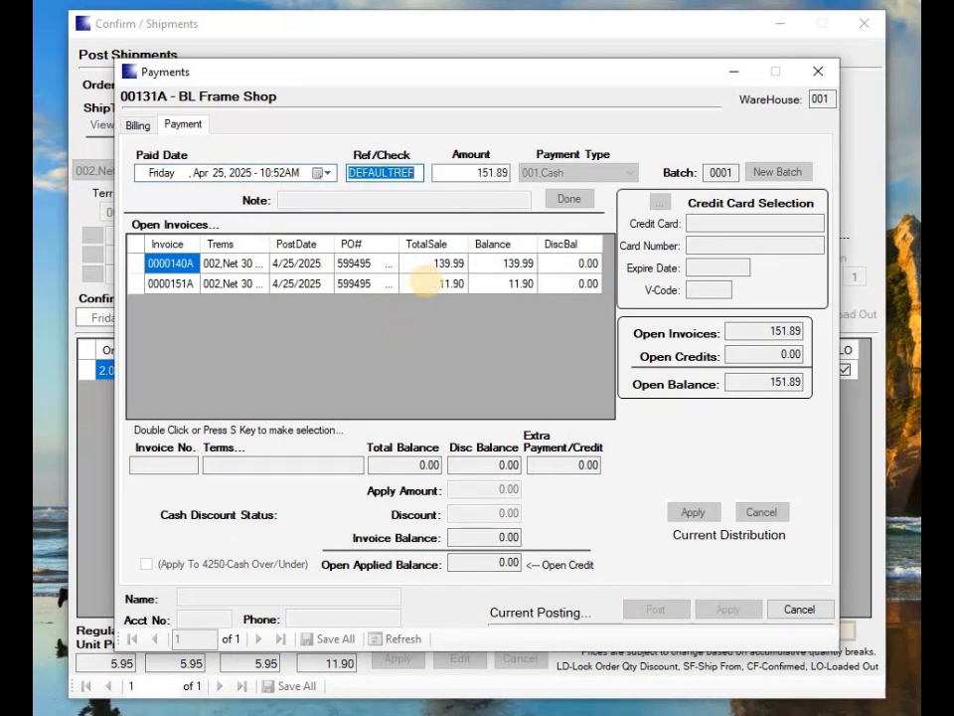
type("CK5004")
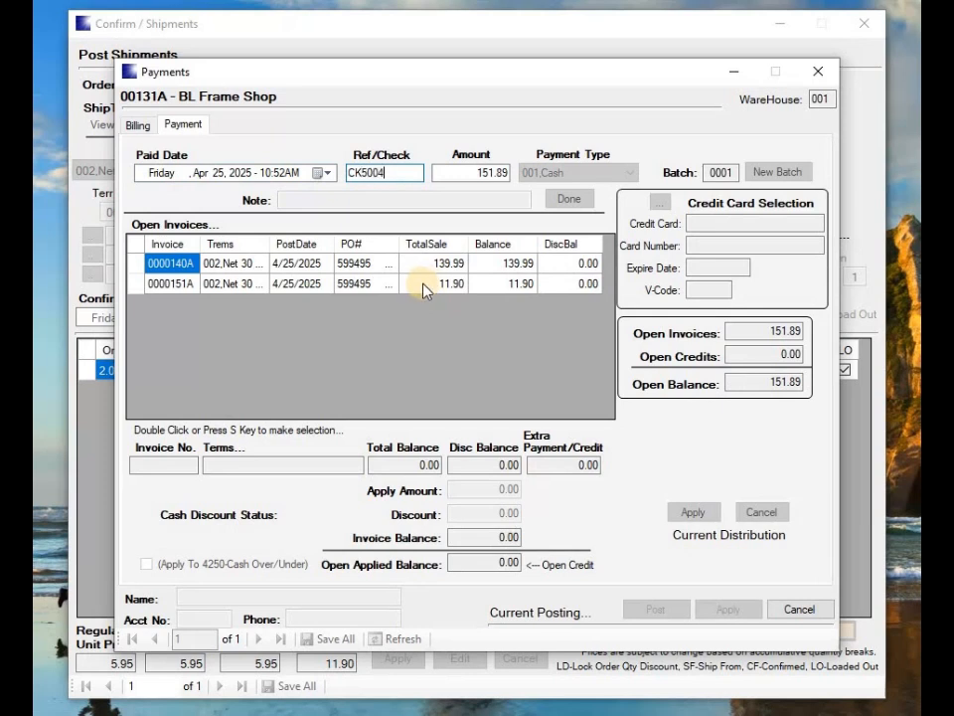
key("Tab")
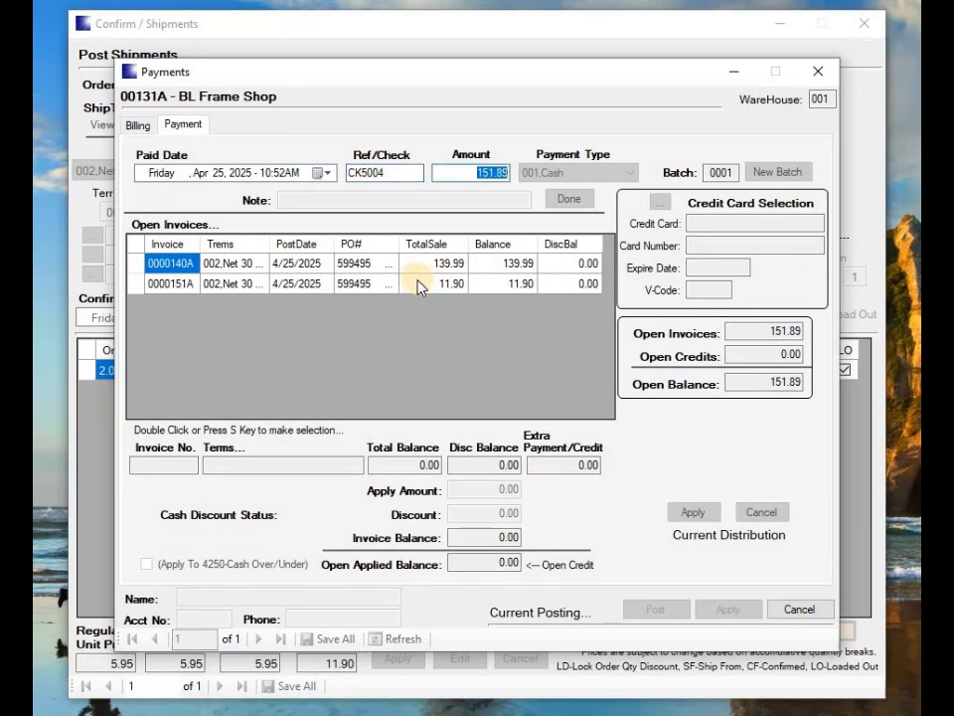
key("Tab")
key("Down")
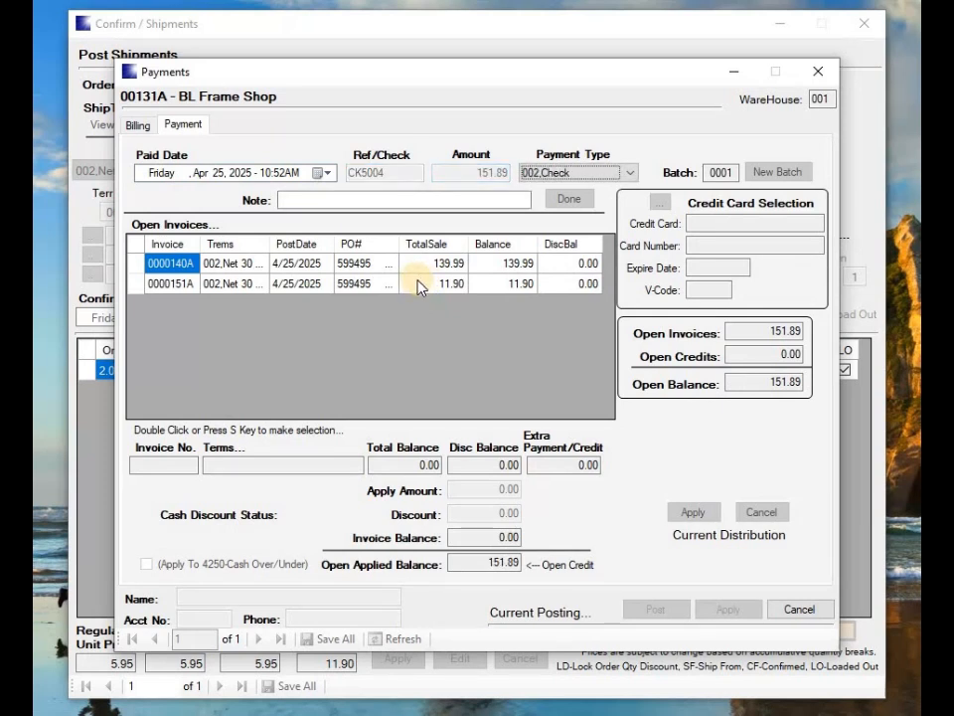
key("Tab")
key("Tab")
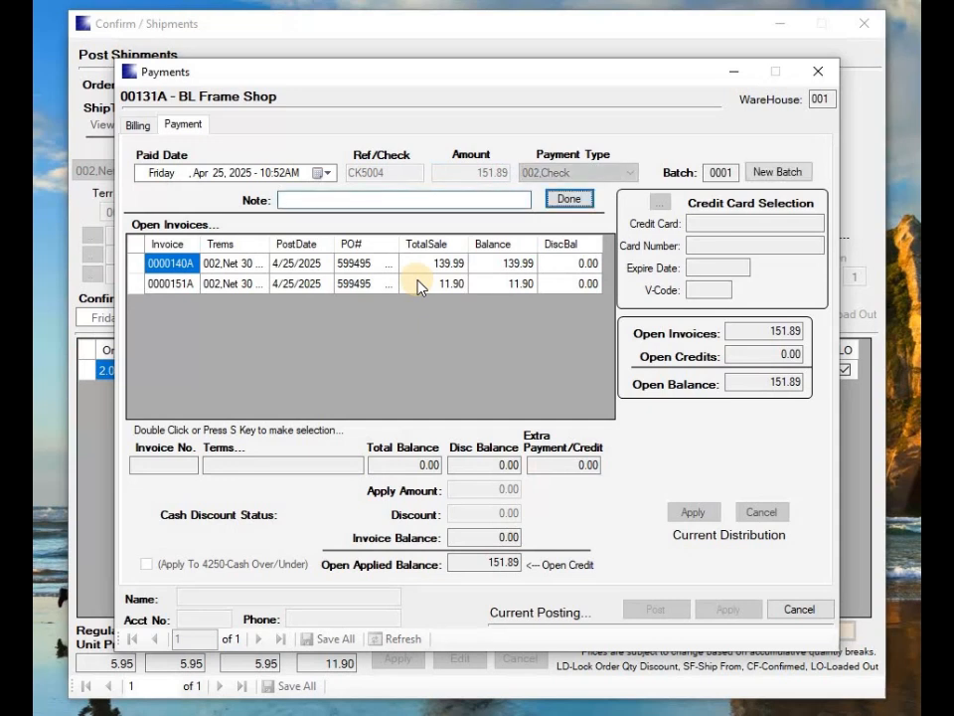
key("Return")
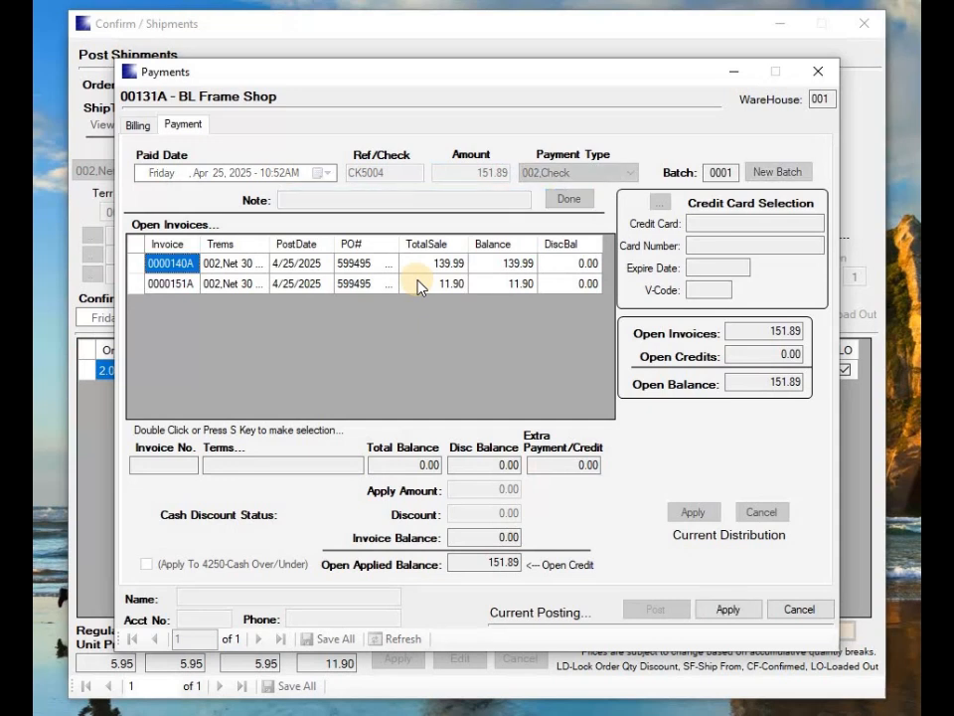
Distribute the check payment across the two open invoices, applying 139.99 to the first and 11.90 to the second
double_click(136, 264)
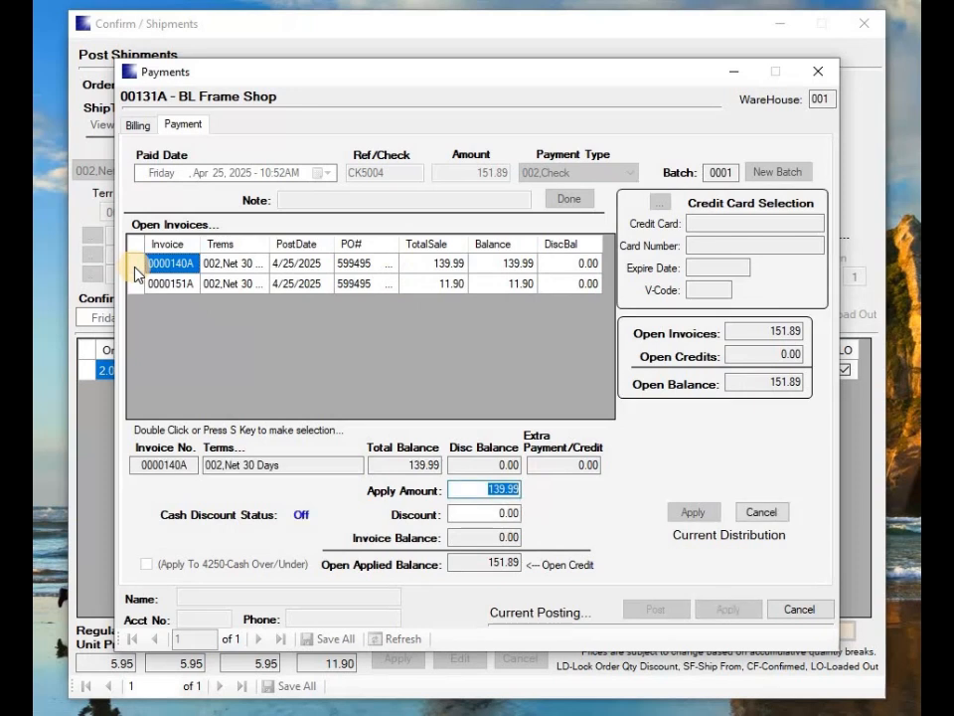
key("Tab")
key("Tab")
key("Return")
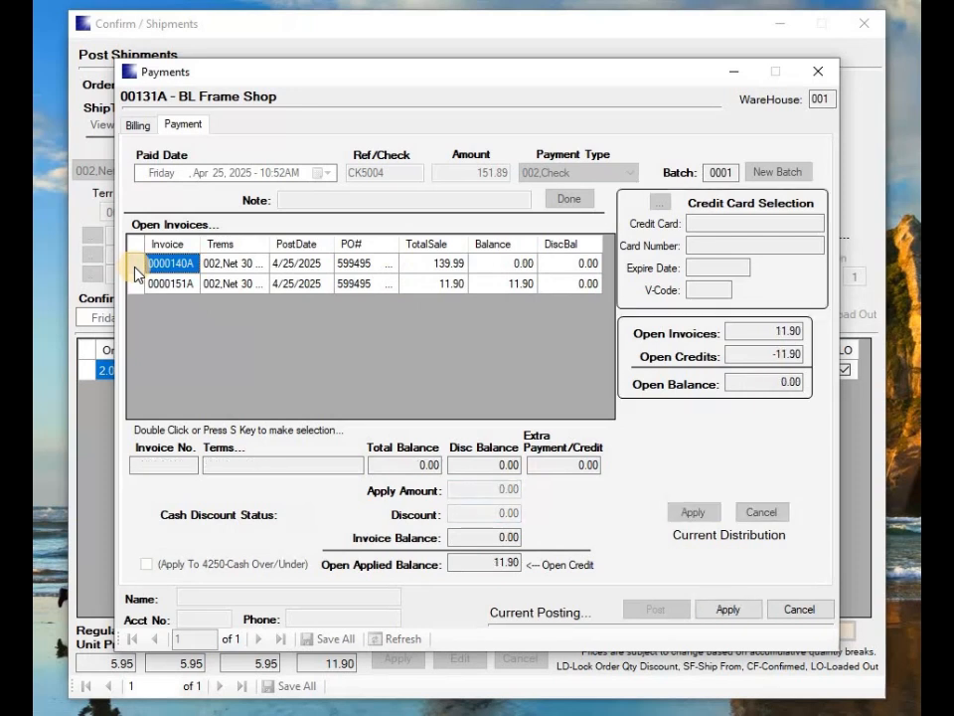
key("Down")
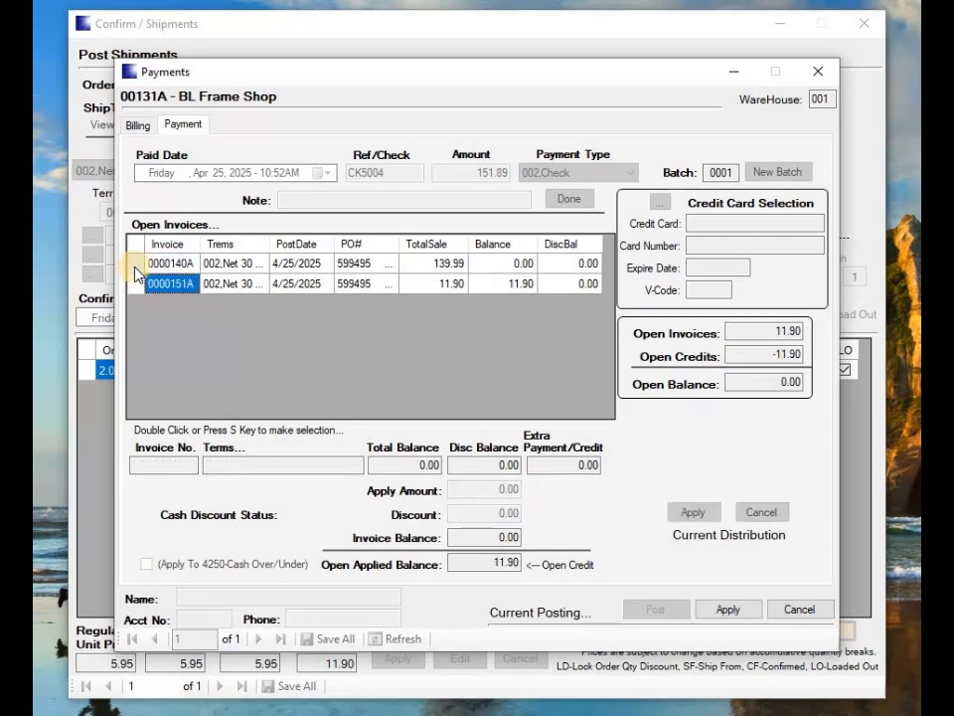
key("s")
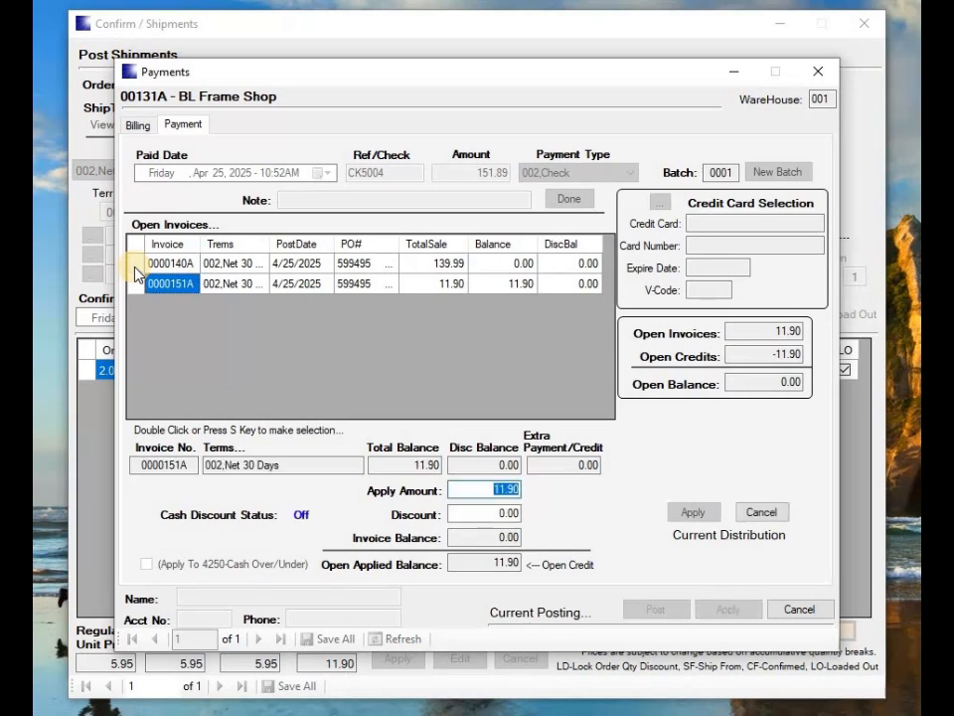
key("Tab")
key("Tab")
key("Return")
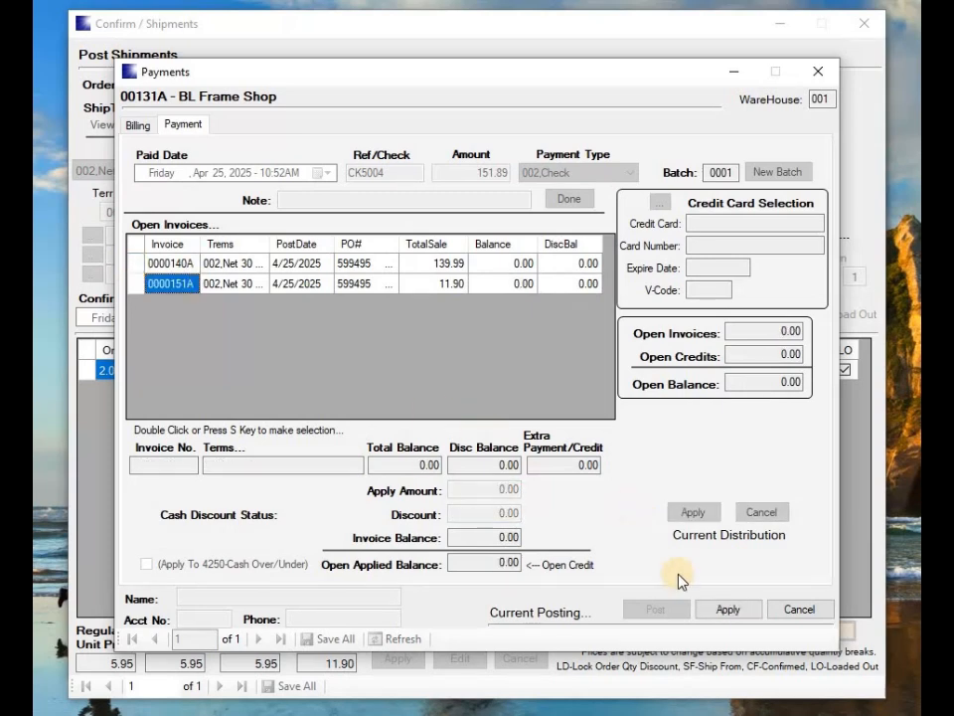
Apply the BL Frame Shop payment posting and save all changes to the database
left_click(716, 614)
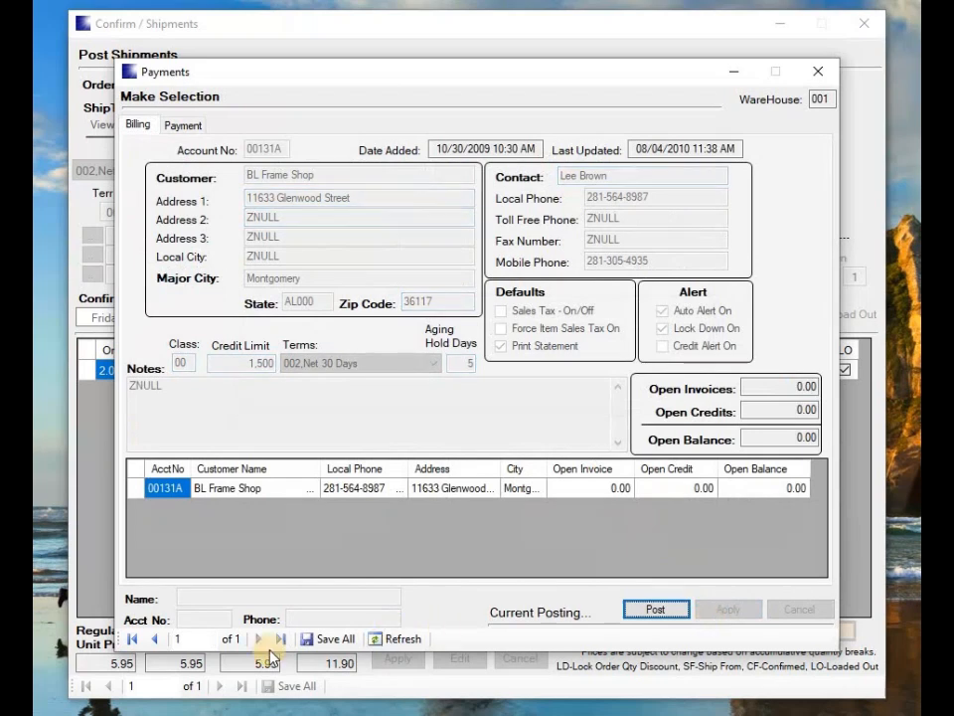
left_click(323, 639)
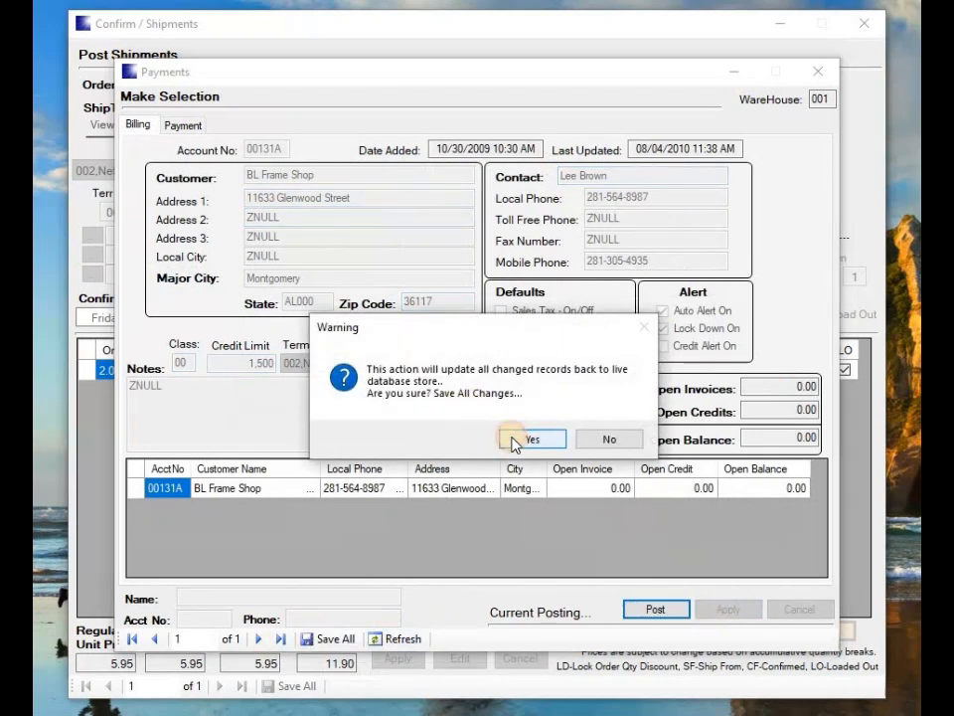
left_click(512, 438)
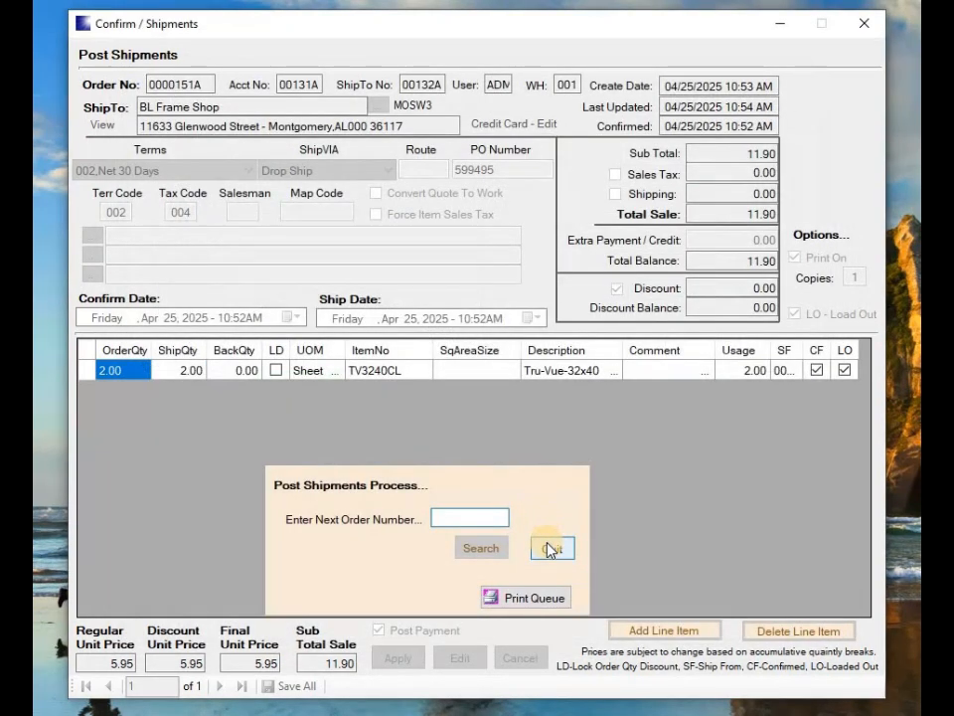
Generate and review the queued invoice for the shipped back order, then empty the print queue and close shipment posting
left_click(525, 601)
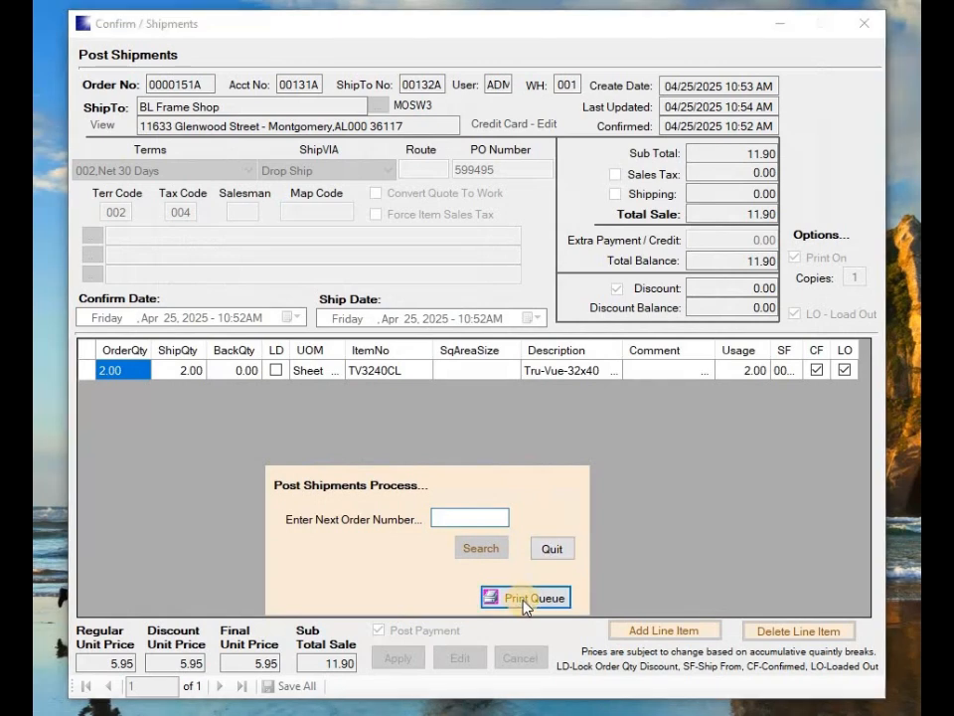
left_click(198, 339)
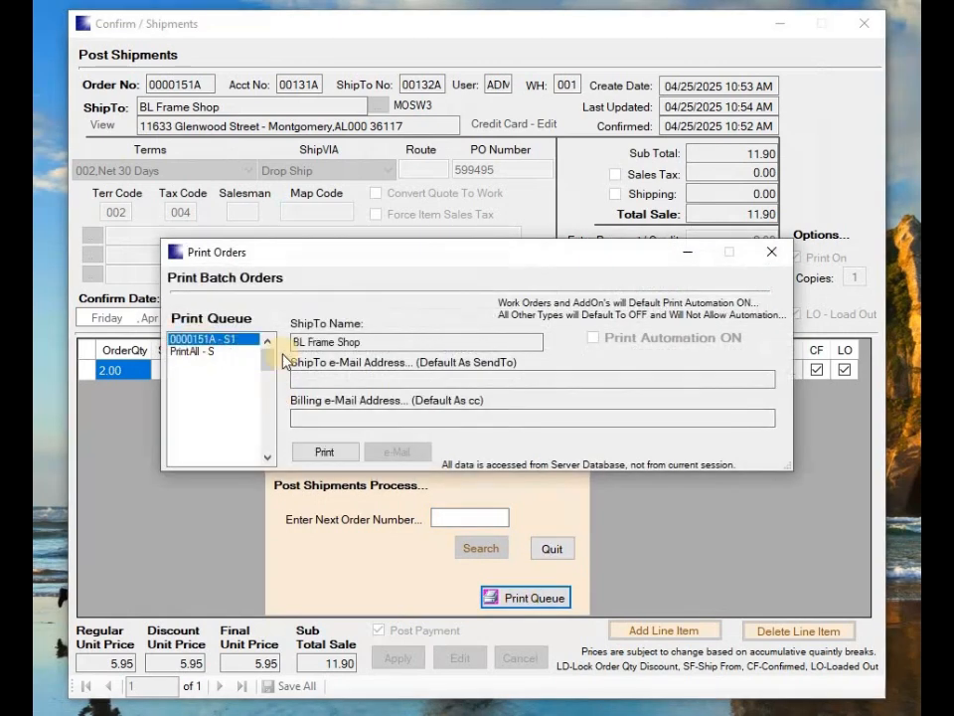
left_click(318, 450)
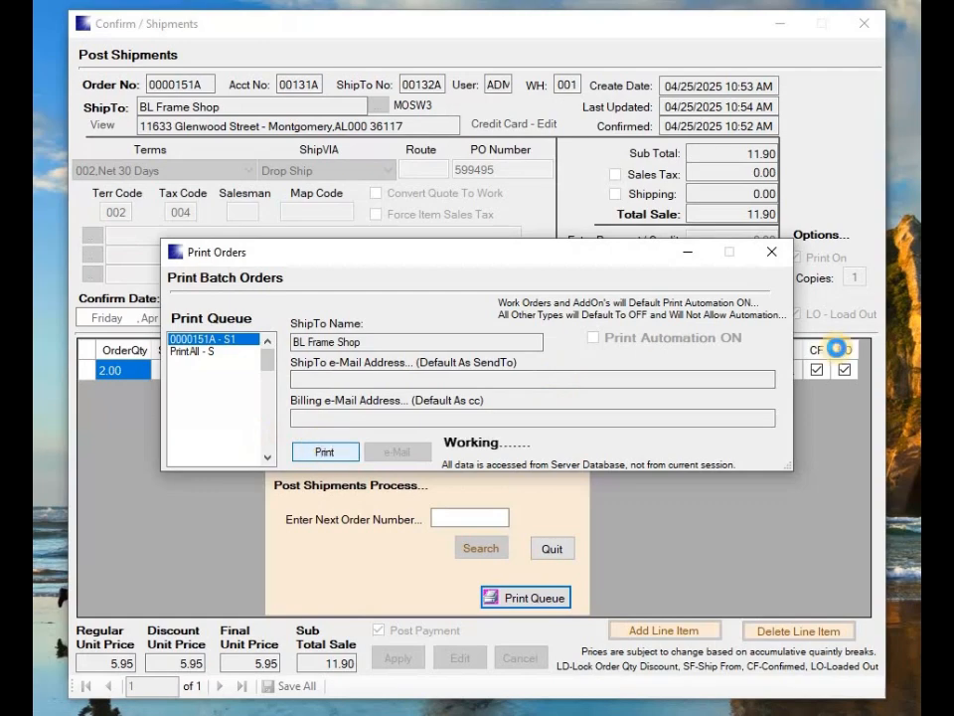
scroll(865, 603, "down", 3)
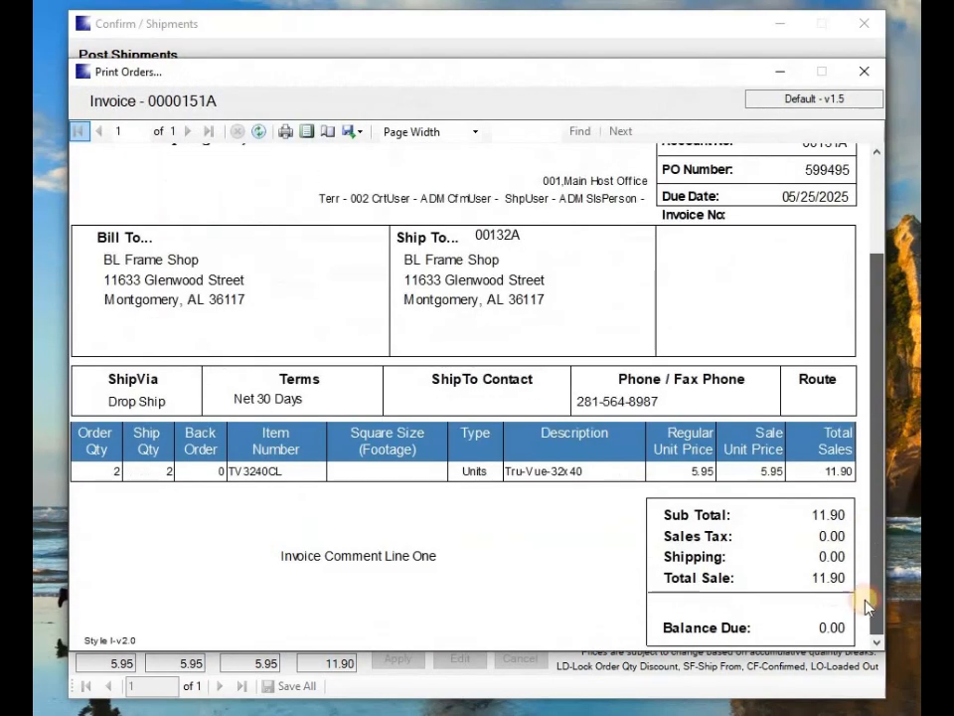
left_click(866, 73)
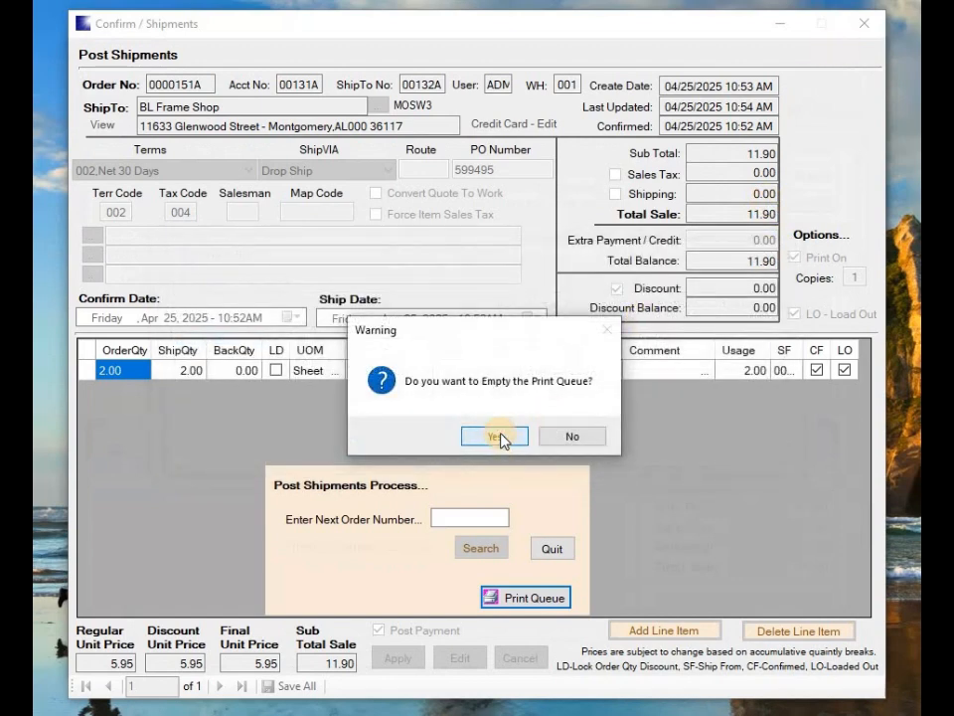
left_click(497, 437)
left_click(862, 23)
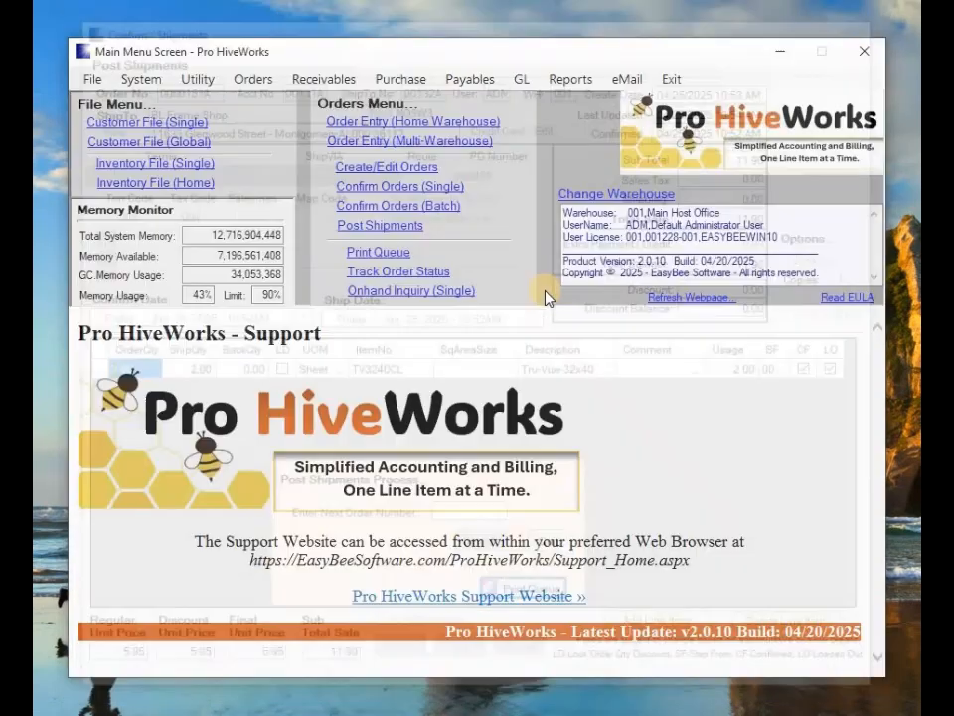